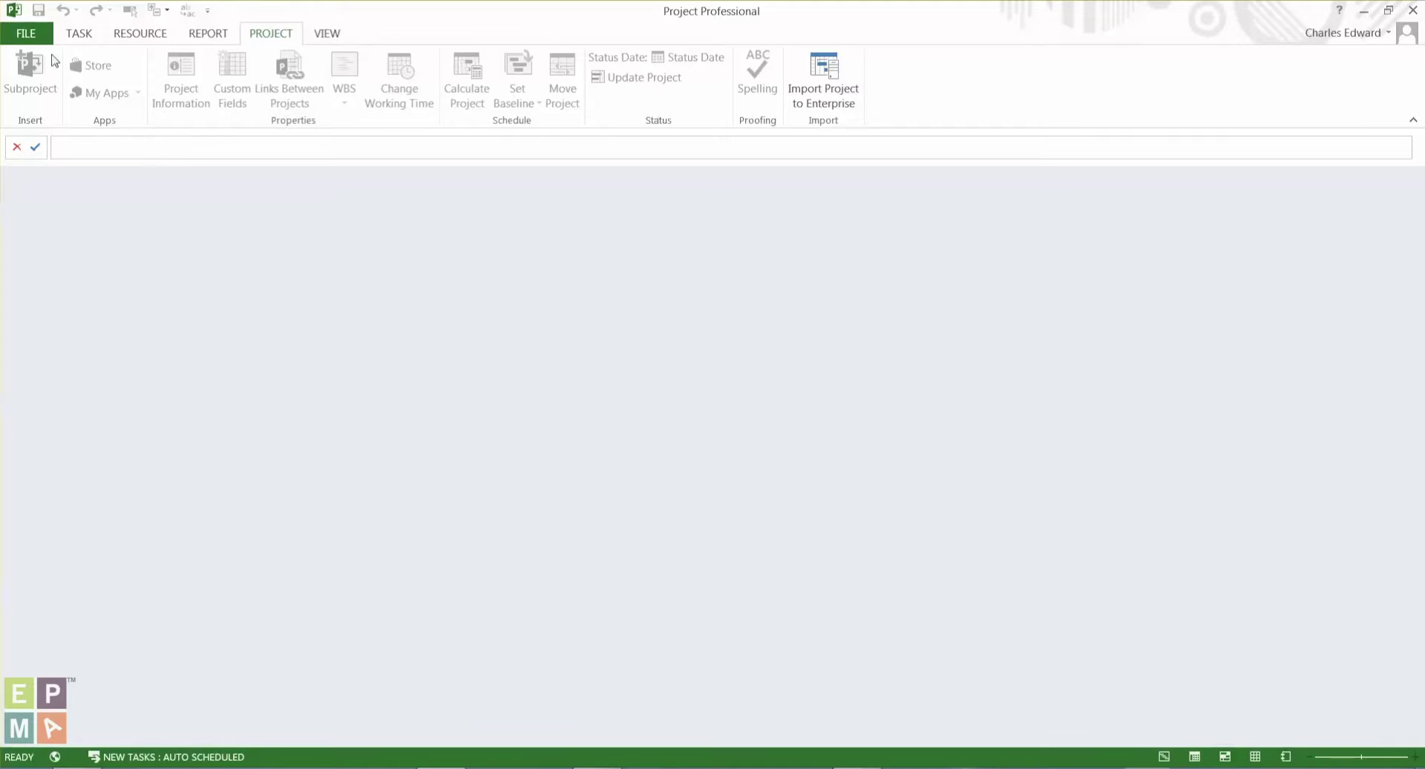
# - From the File menu, choose to open a project from Project Server
pyautogui.click(37, 35)
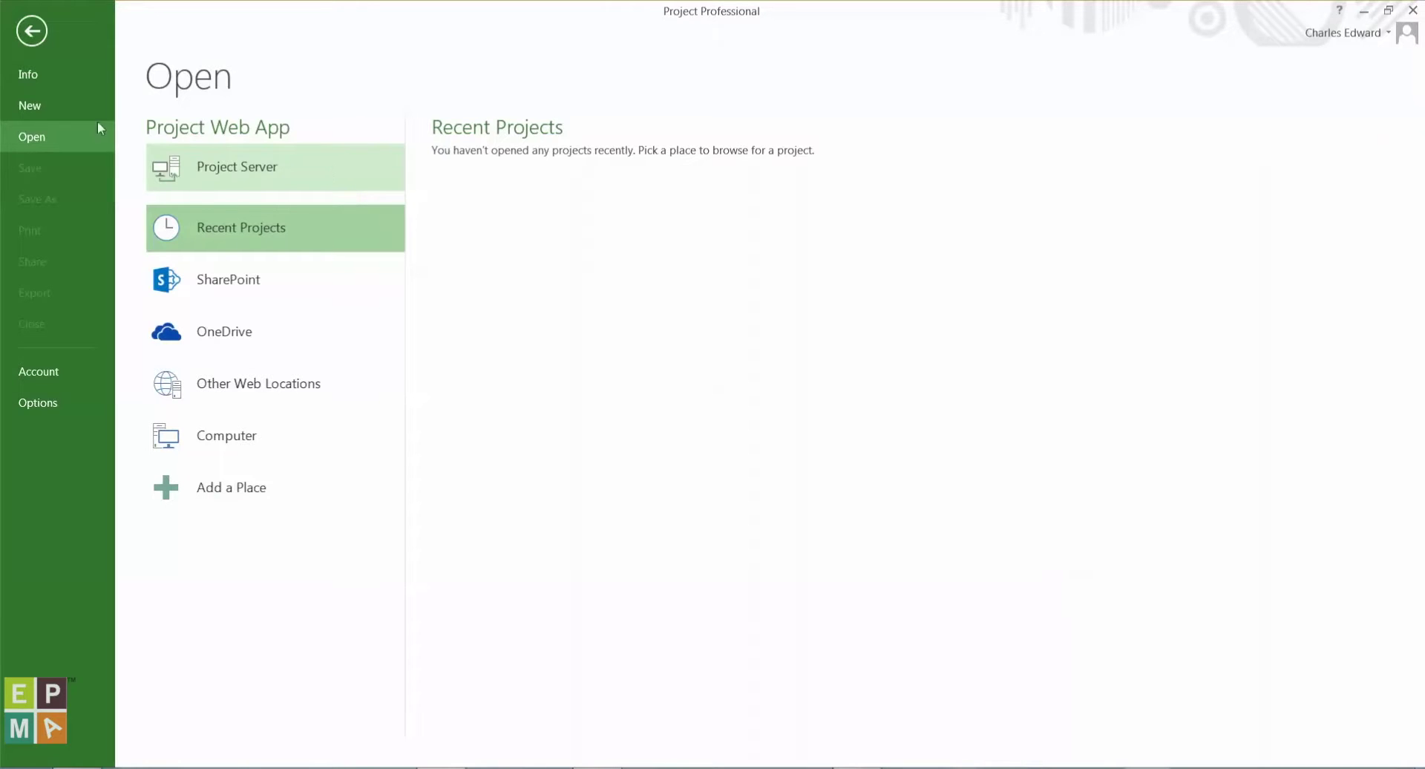
pyautogui.click(327, 180)
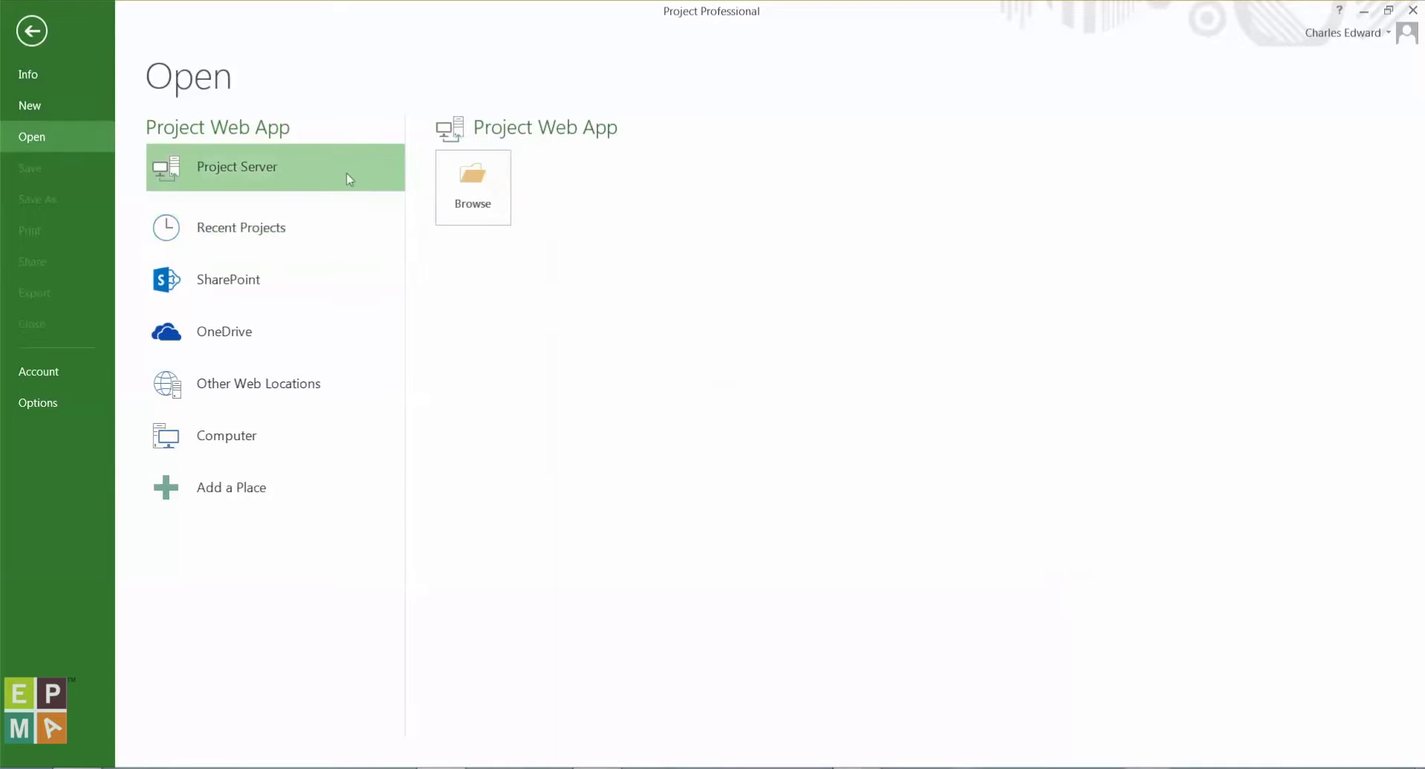
# - Browse the server's enterprise projects with all projects shown, selecting Project 1 and Project 2
pyautogui.click(469, 186)
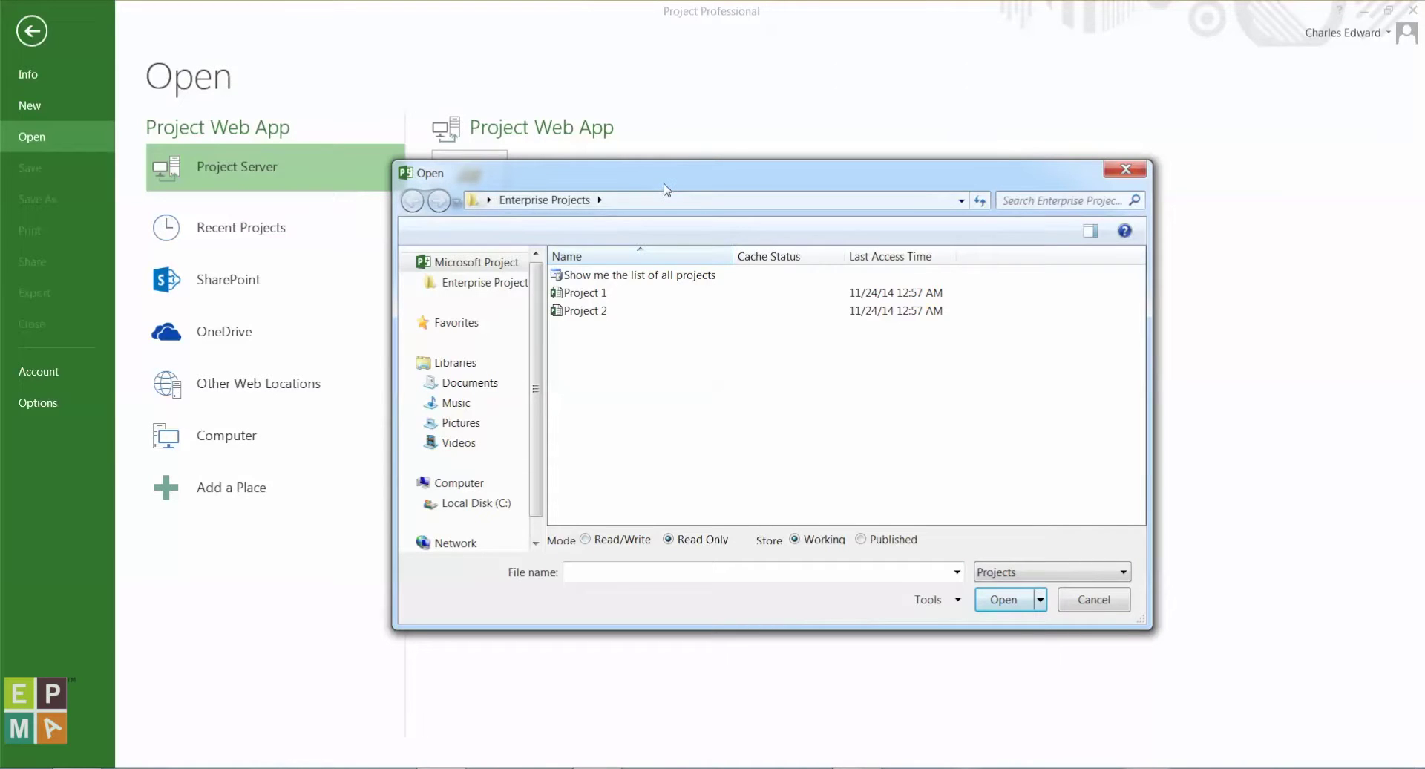
pyautogui.click(668, 278)
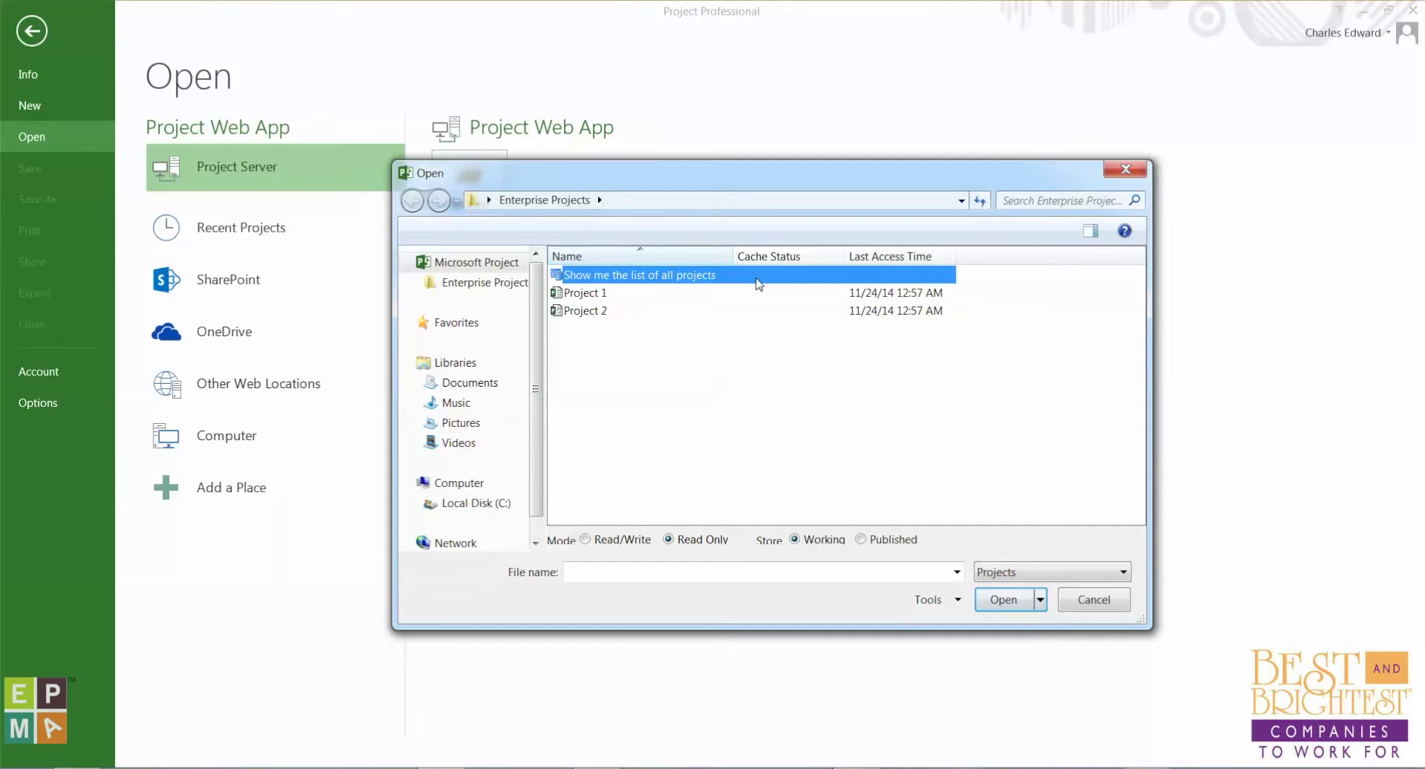
pyautogui.click(615, 296)
pyautogui.click(615, 311)
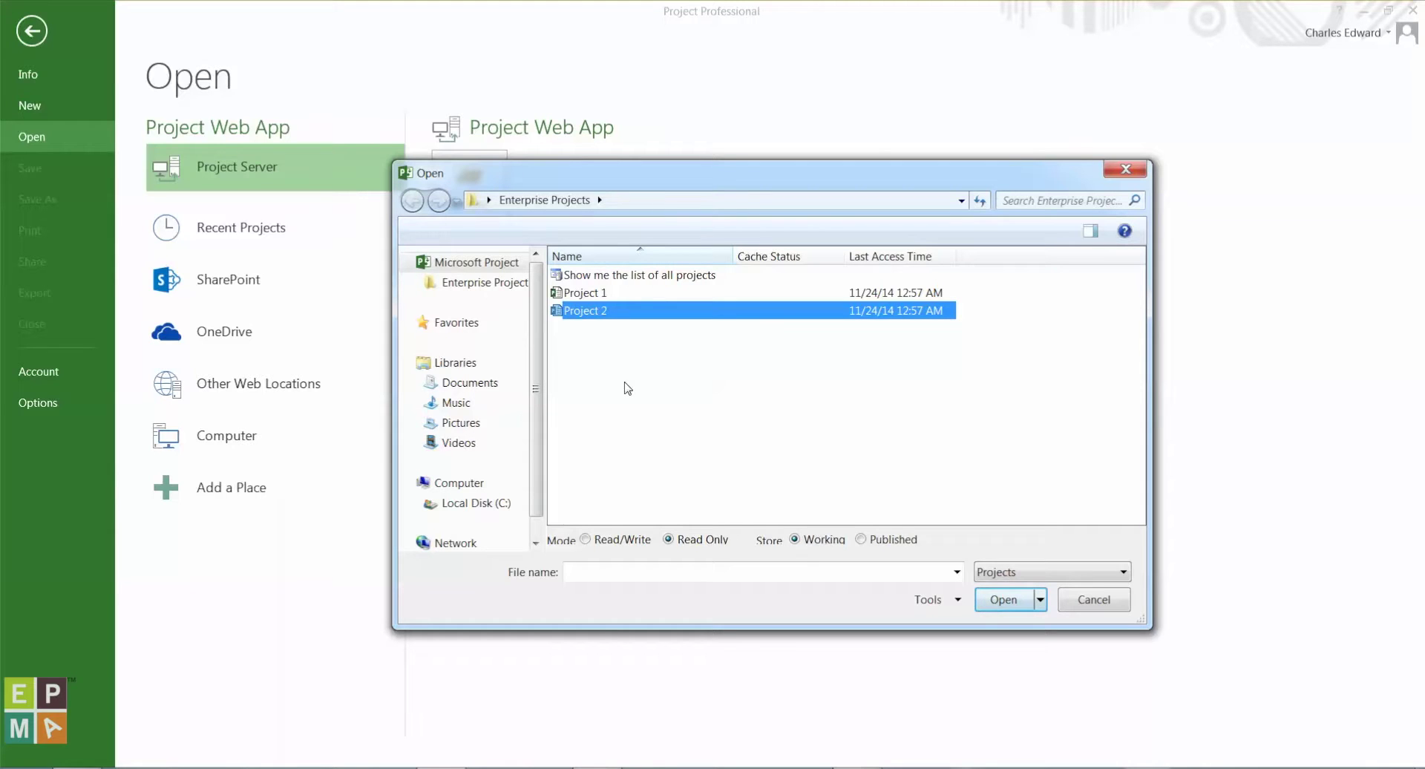
pyautogui.click(623, 297)
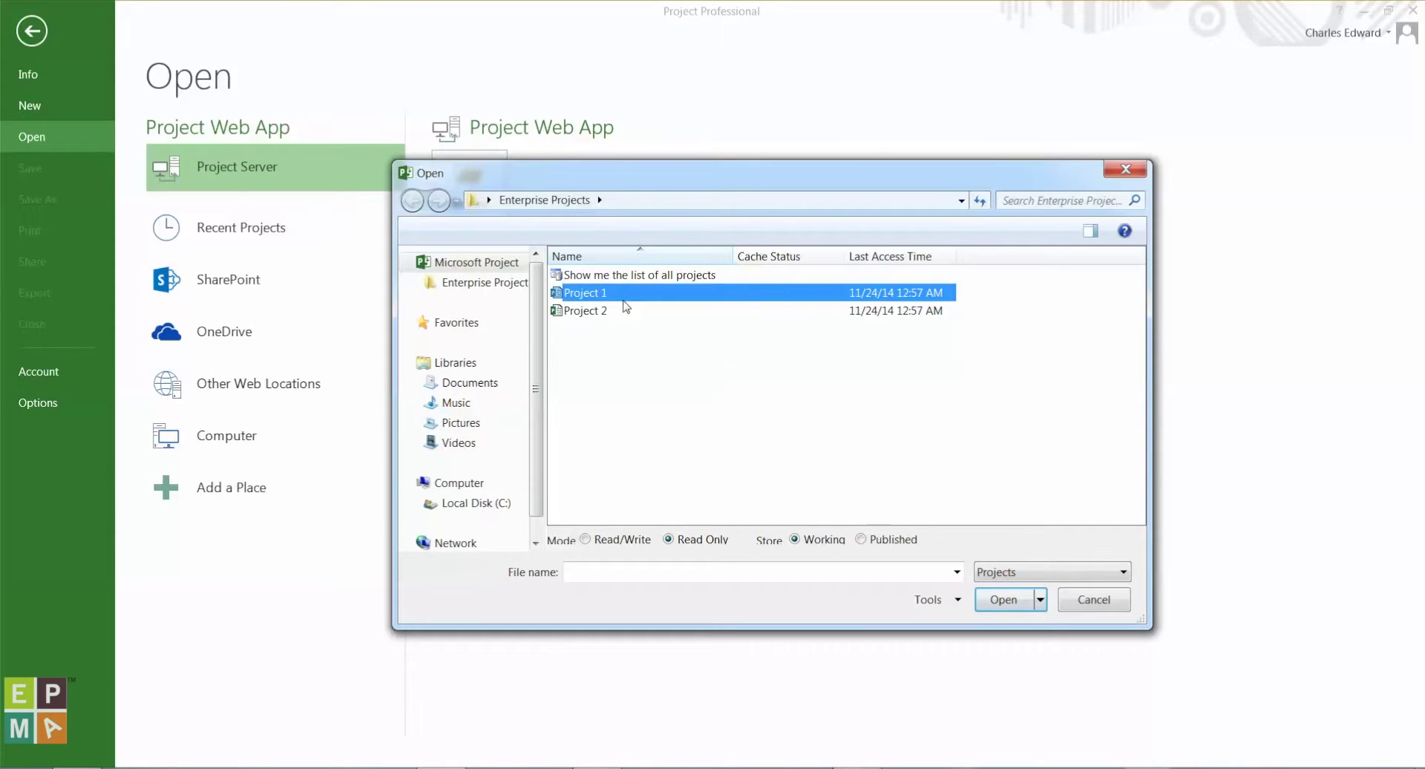
pyautogui.click(624, 311)
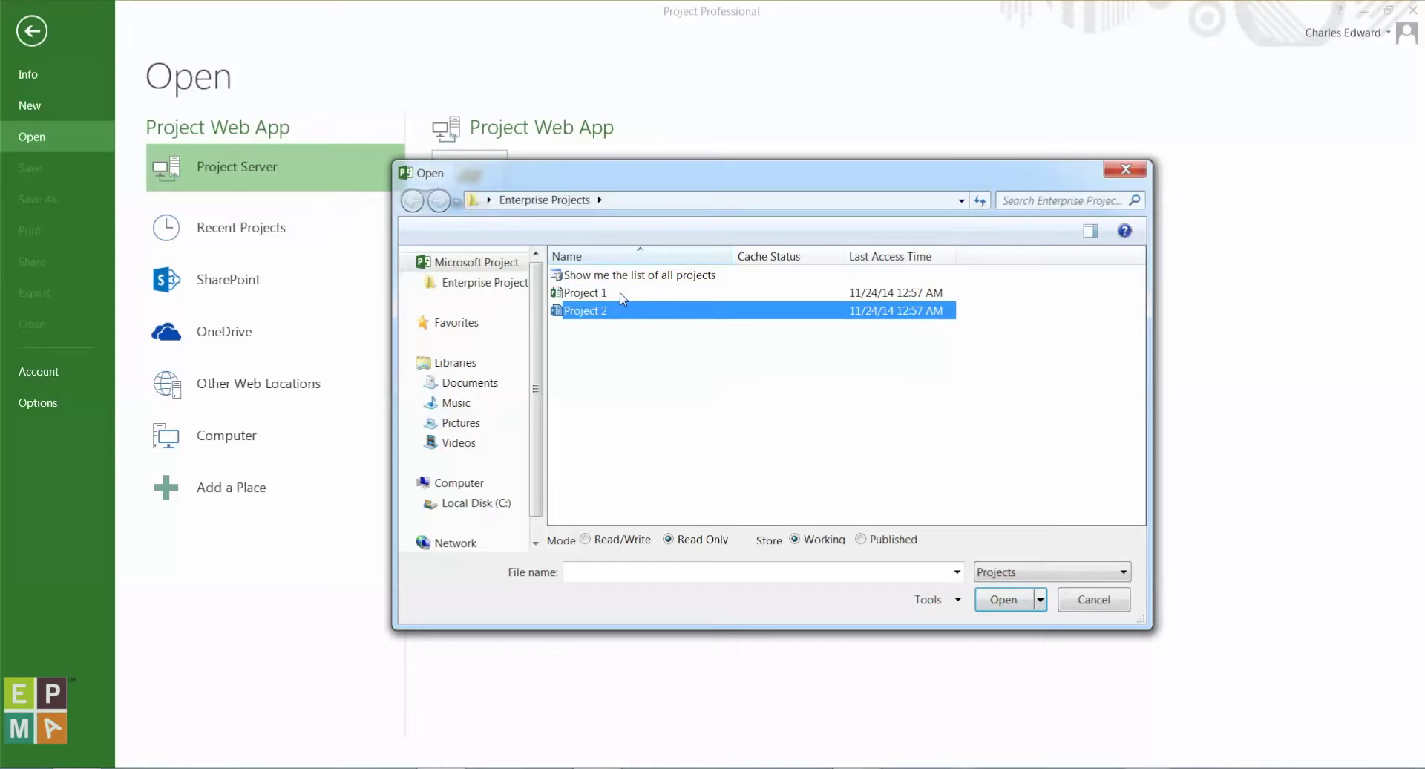
pyautogui.click(624, 295)
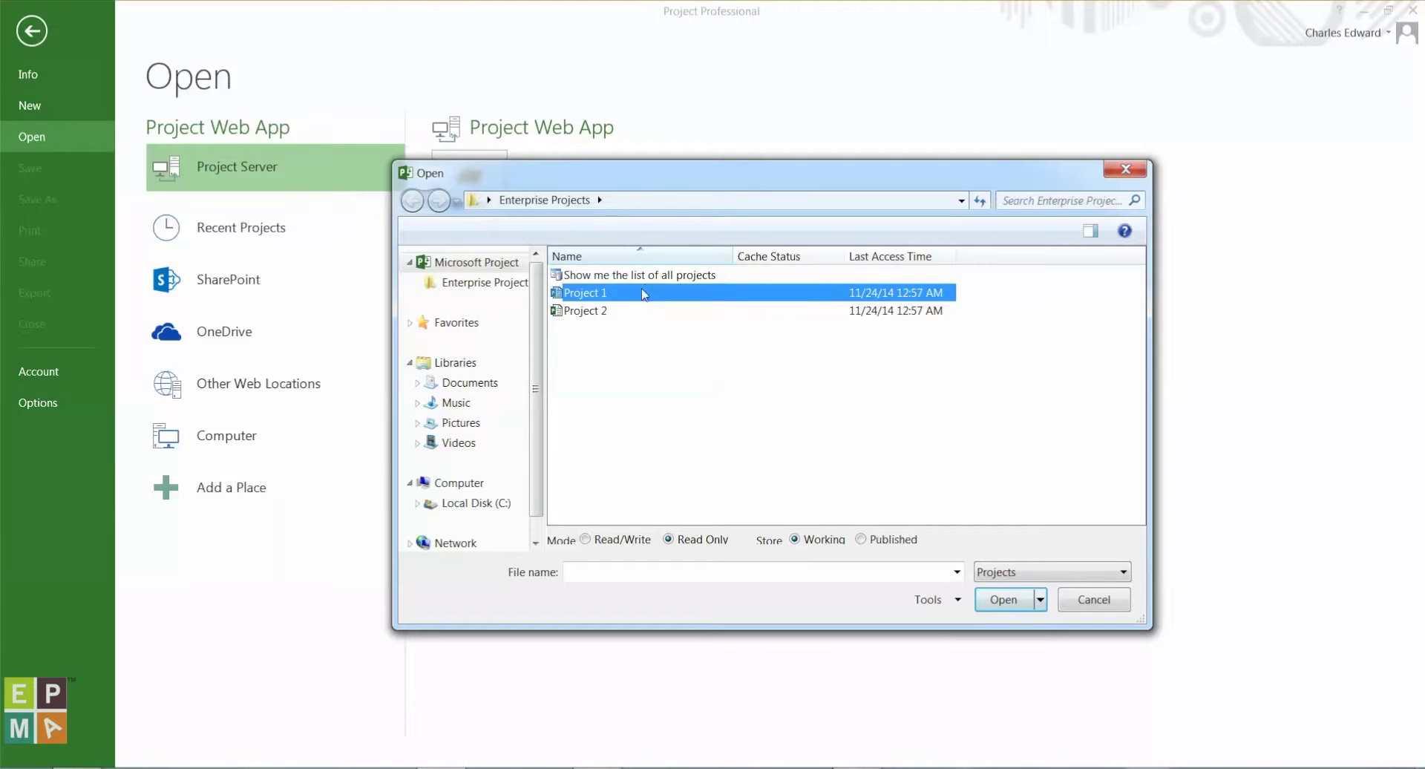
# - Recheck Project 1 and Project 2 in the full list, then close the Open dialog unopened
pyautogui.click(653, 276)
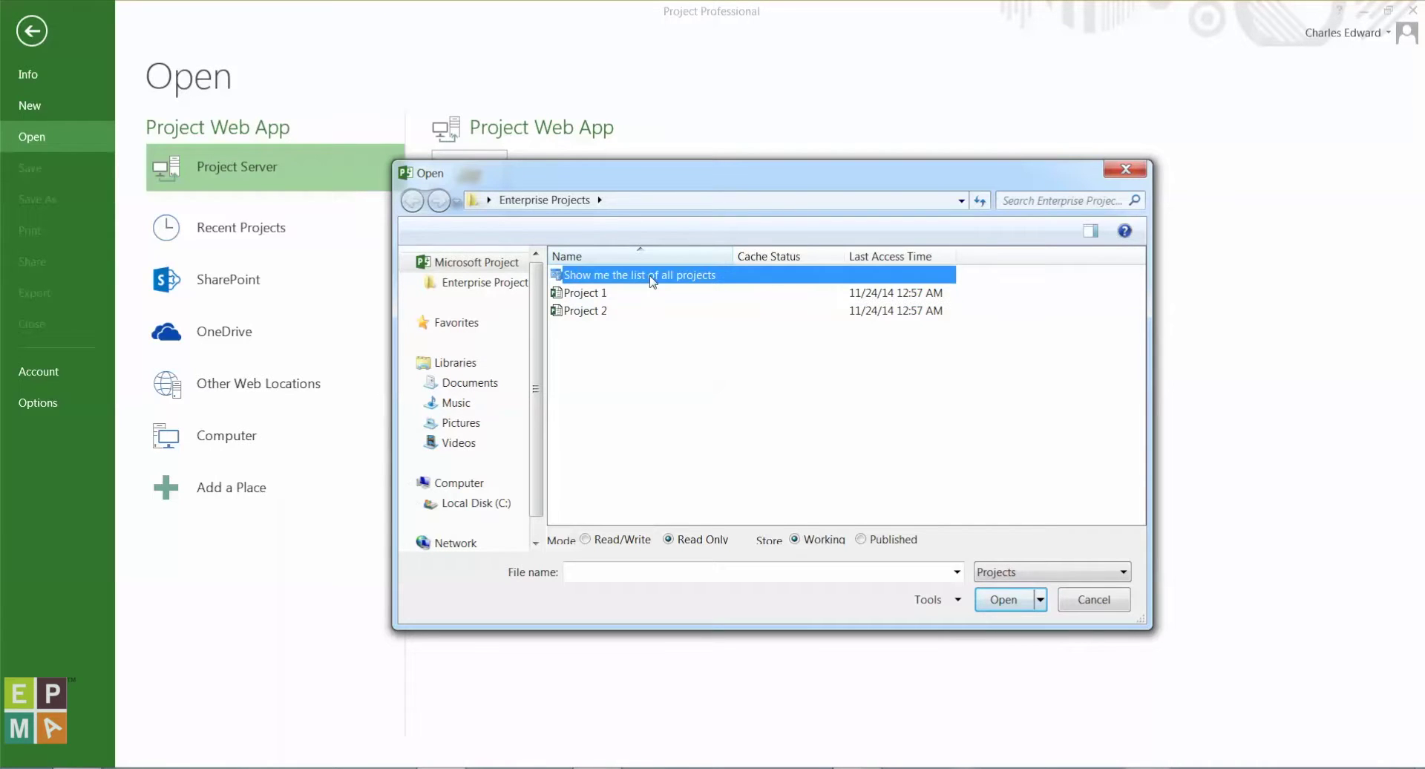
pyautogui.click(586, 294)
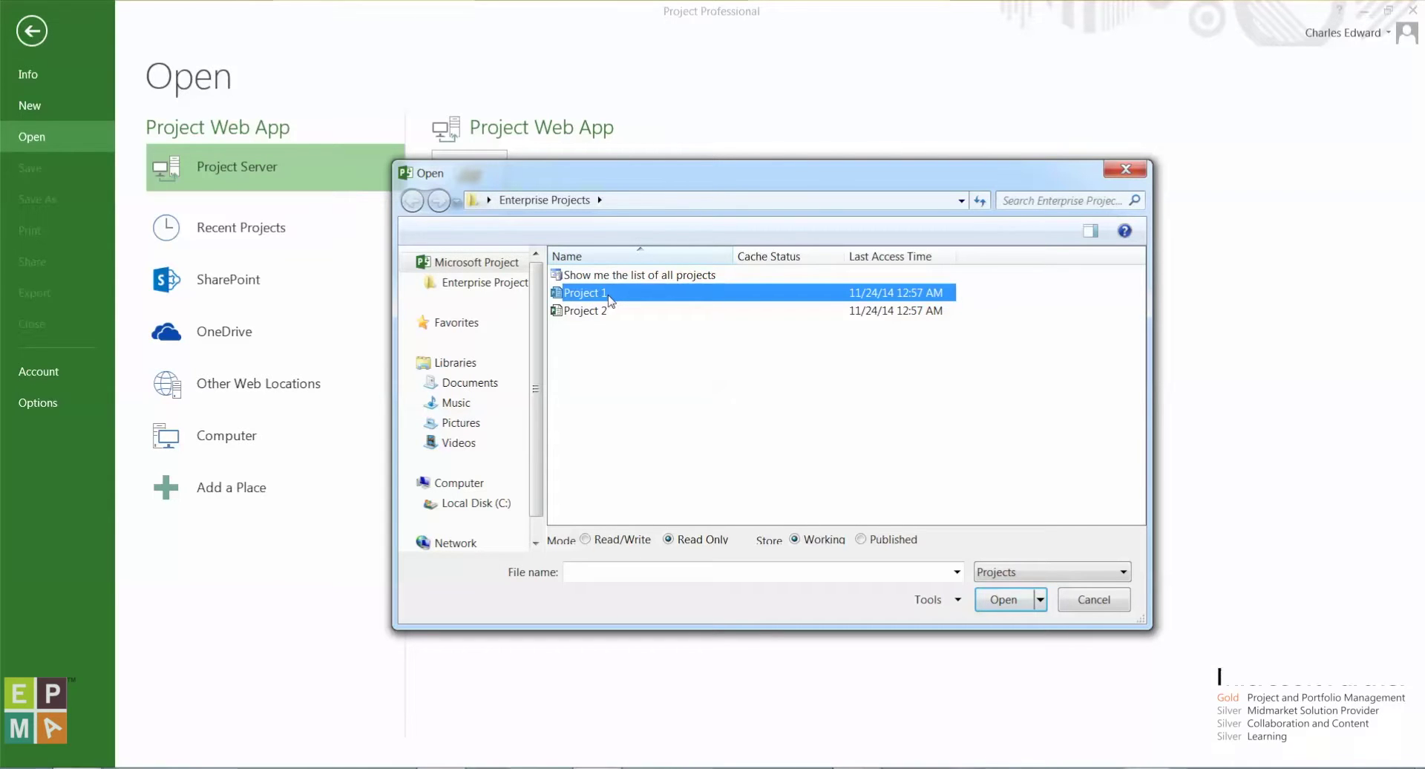
pyautogui.click(604, 312)
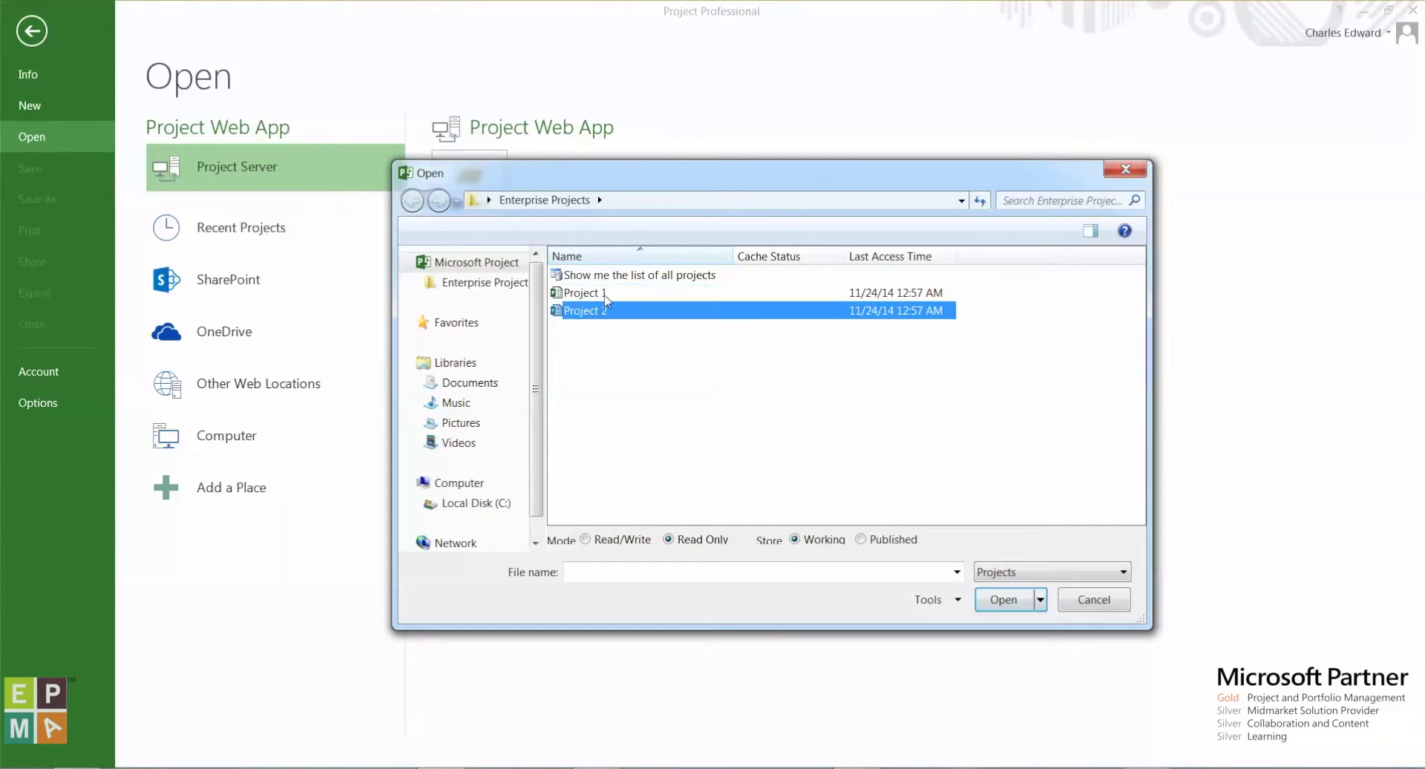
pyautogui.click(604, 297)
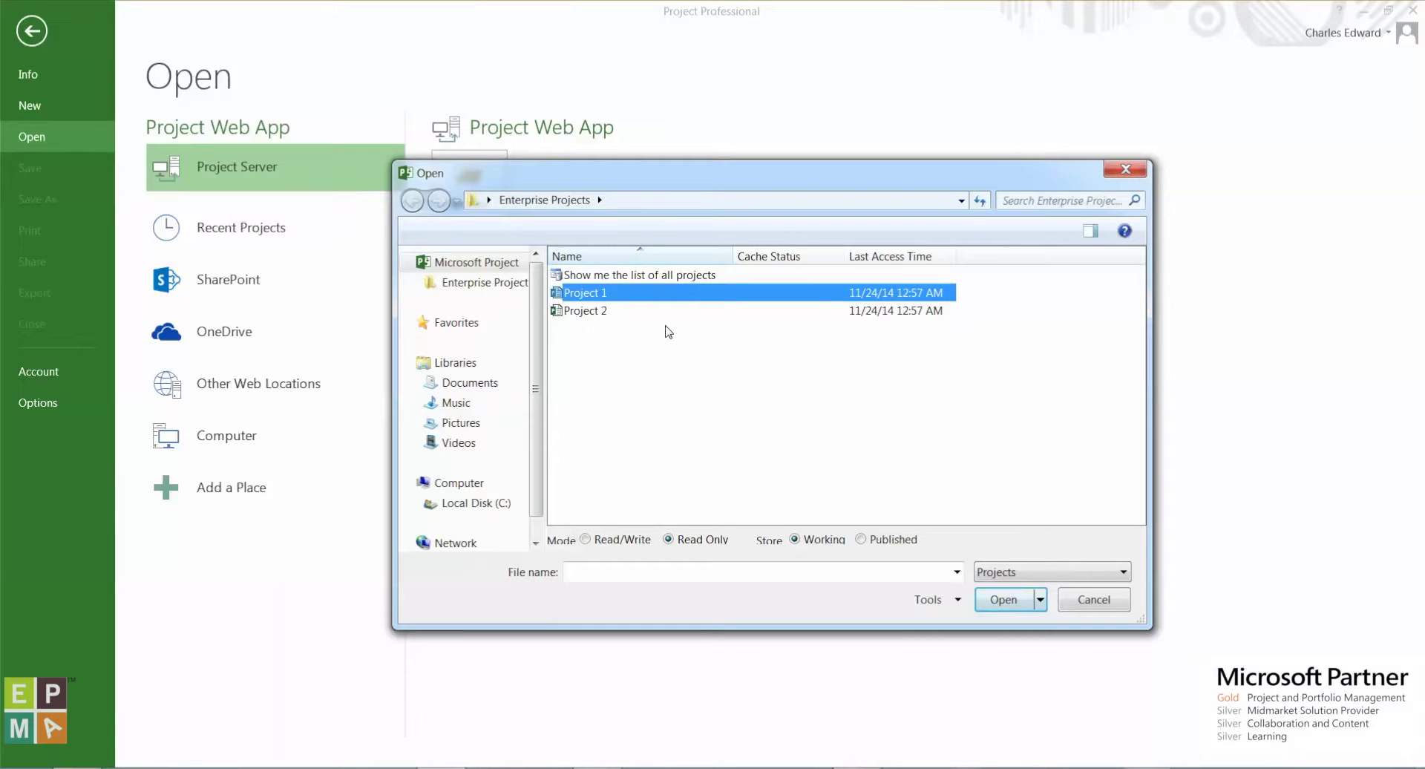
pyautogui.click(1126, 171)
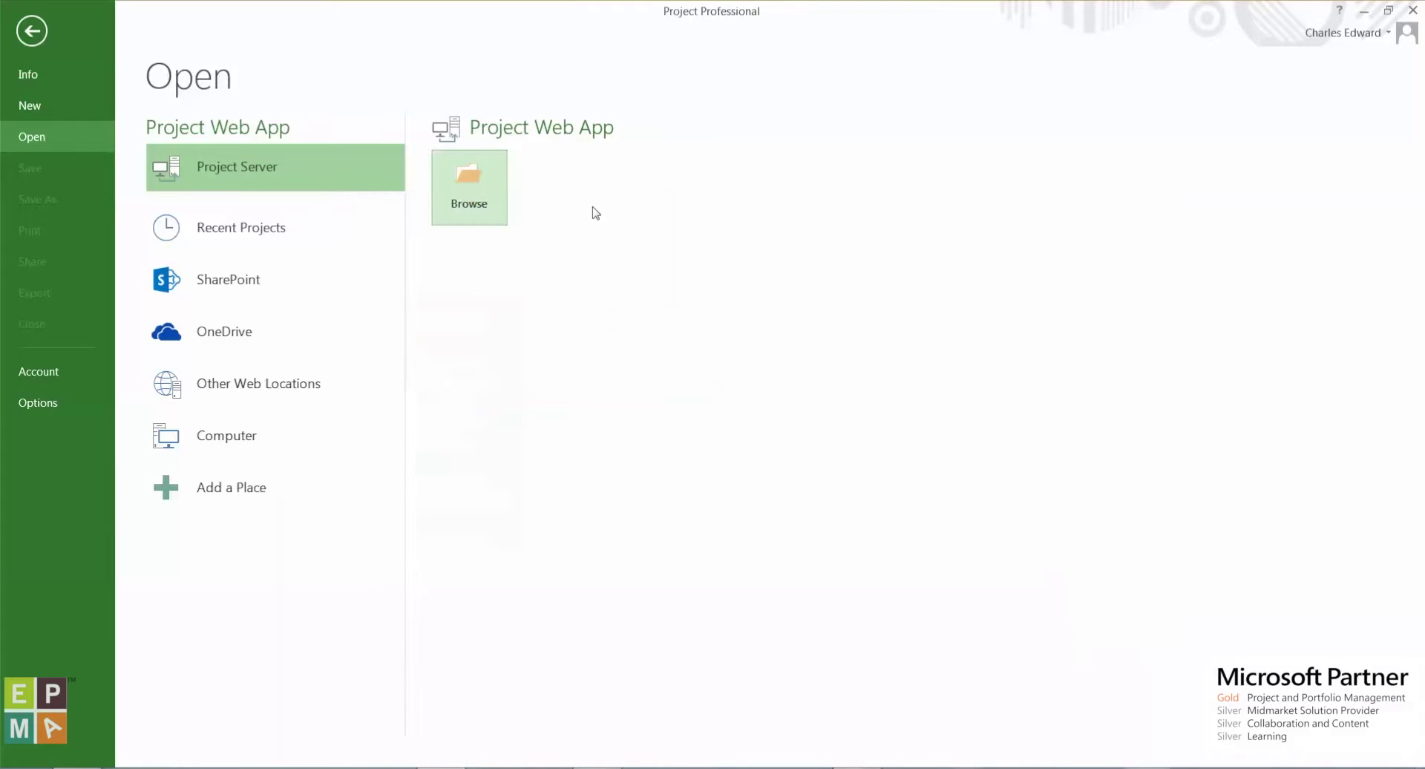
# - Show the Save page of Project Options, with the 50 MB cache limit and cache location
pyautogui.click(43, 31)
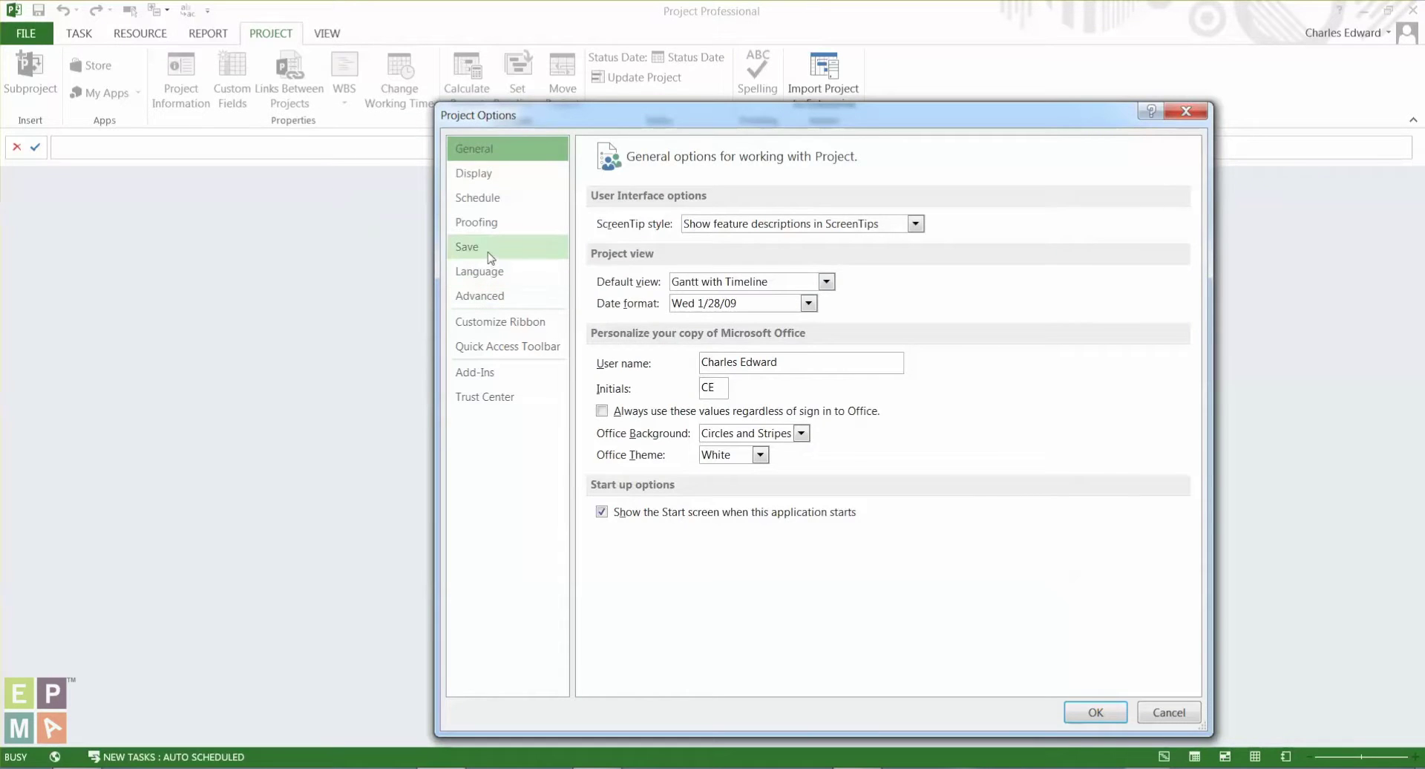
pyautogui.click(498, 253)
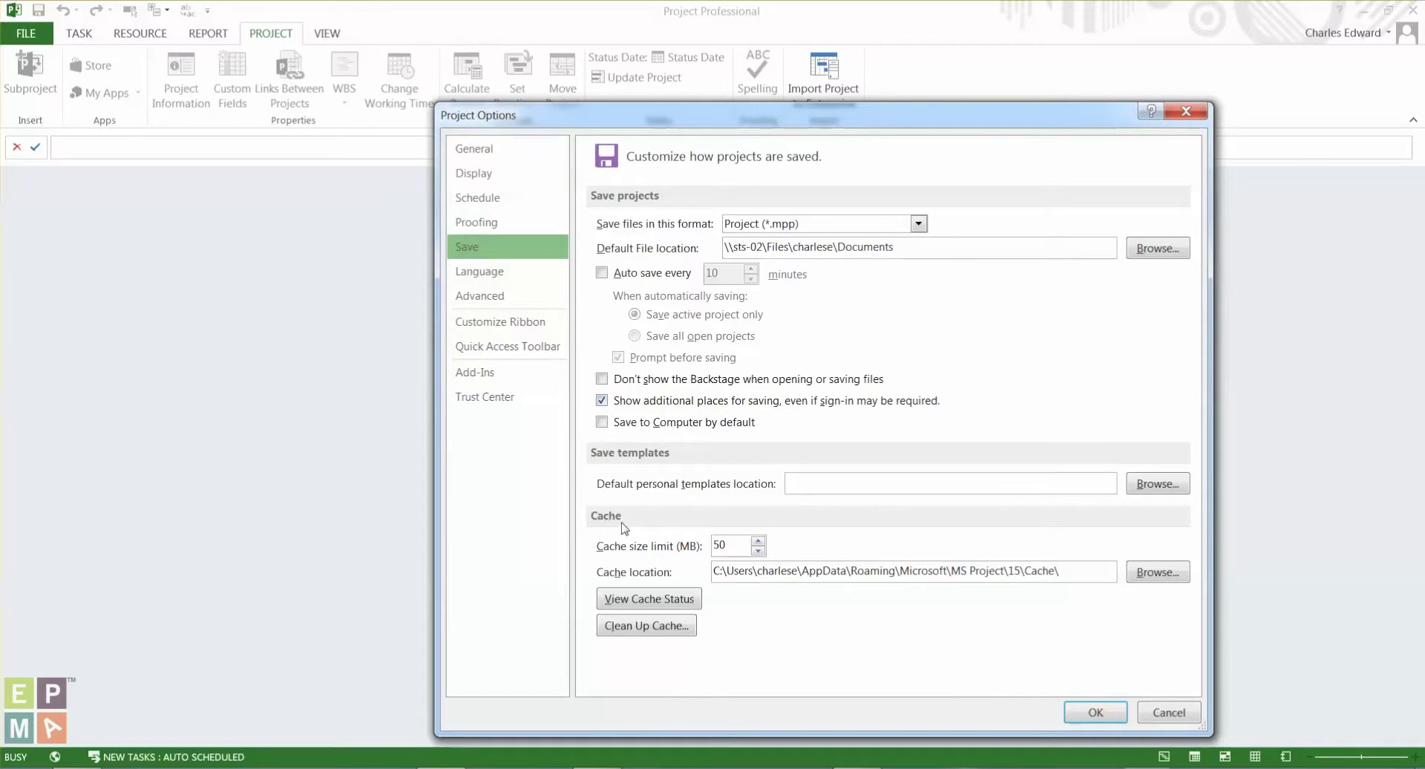
# - In Clean Up Cache, select Project 1 and Project 2 and remove both, leaving 0.72 MB
pyautogui.click(650, 636)
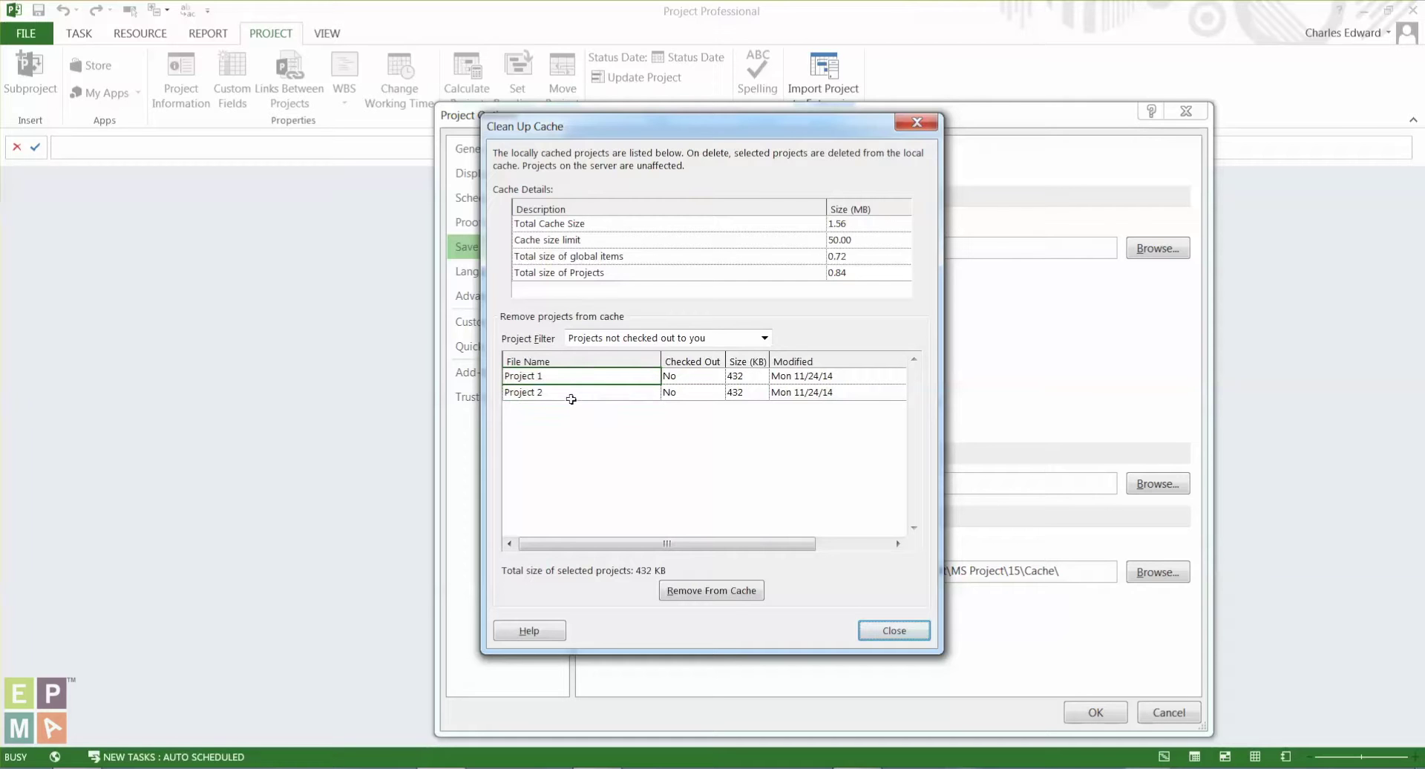
pyautogui.keyDown('ctrl'); pyautogui.click(568, 393); pyautogui.keyUp('ctrl')
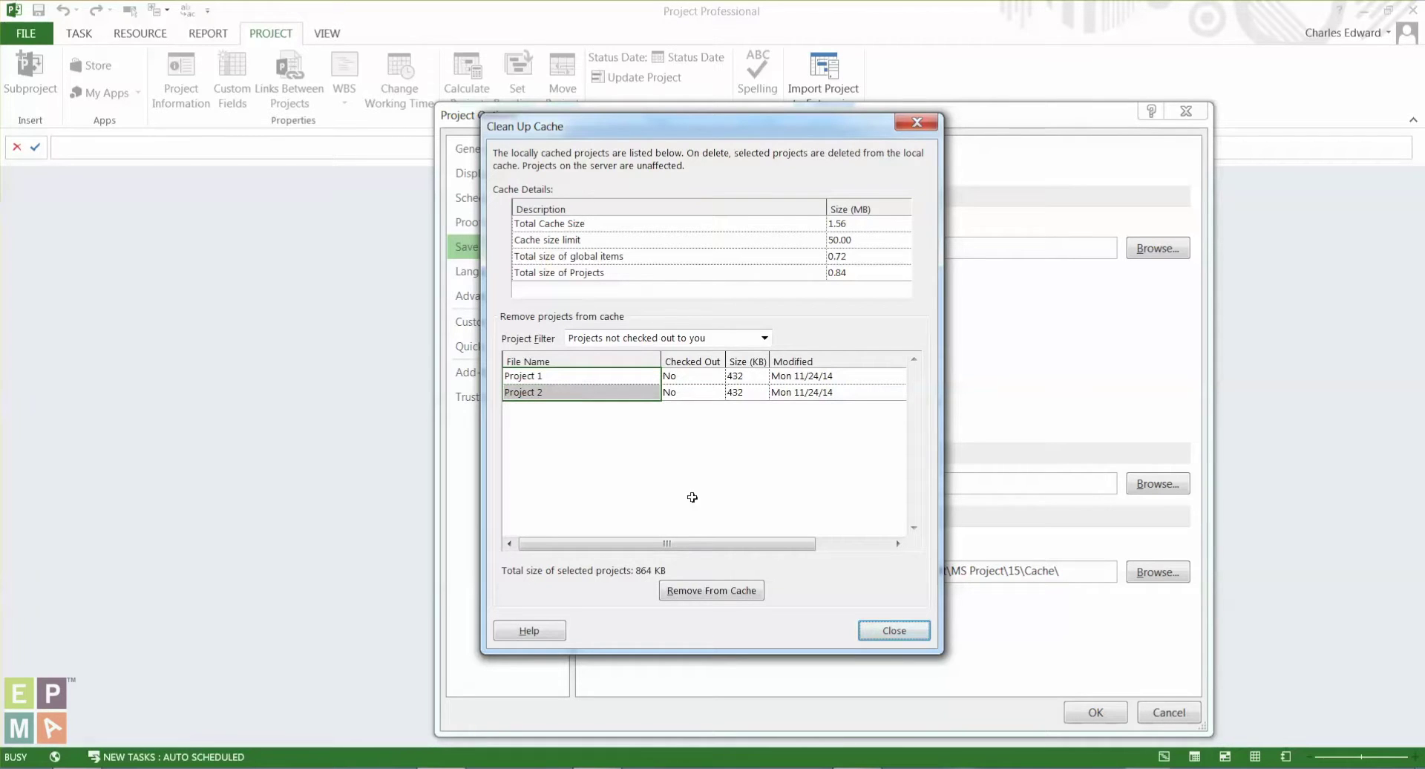
pyautogui.keyDown('ctrl'); pyautogui.click(620, 394); pyautogui.keyUp('ctrl')
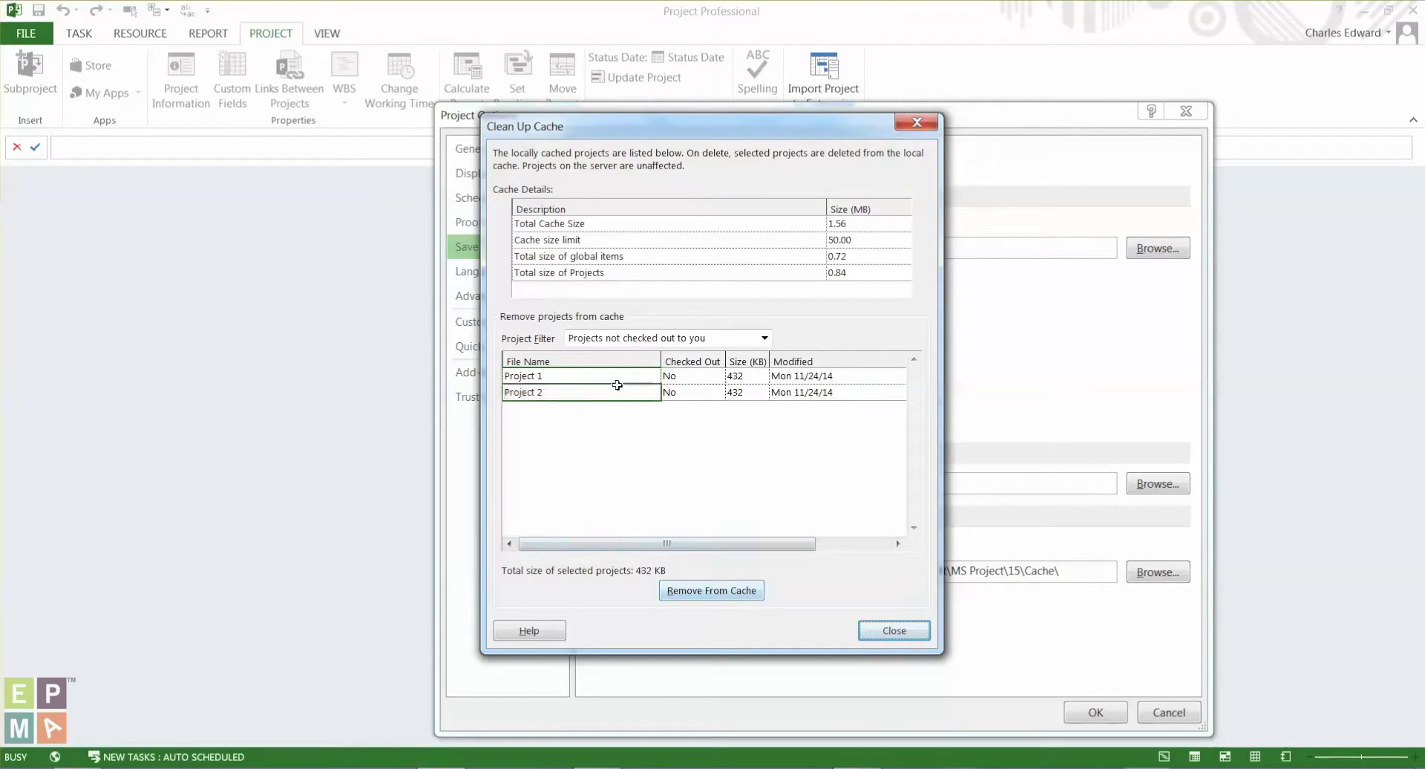
pyautogui.keyDown('ctrl'); pyautogui.click(619, 393); pyautogui.keyUp('ctrl')
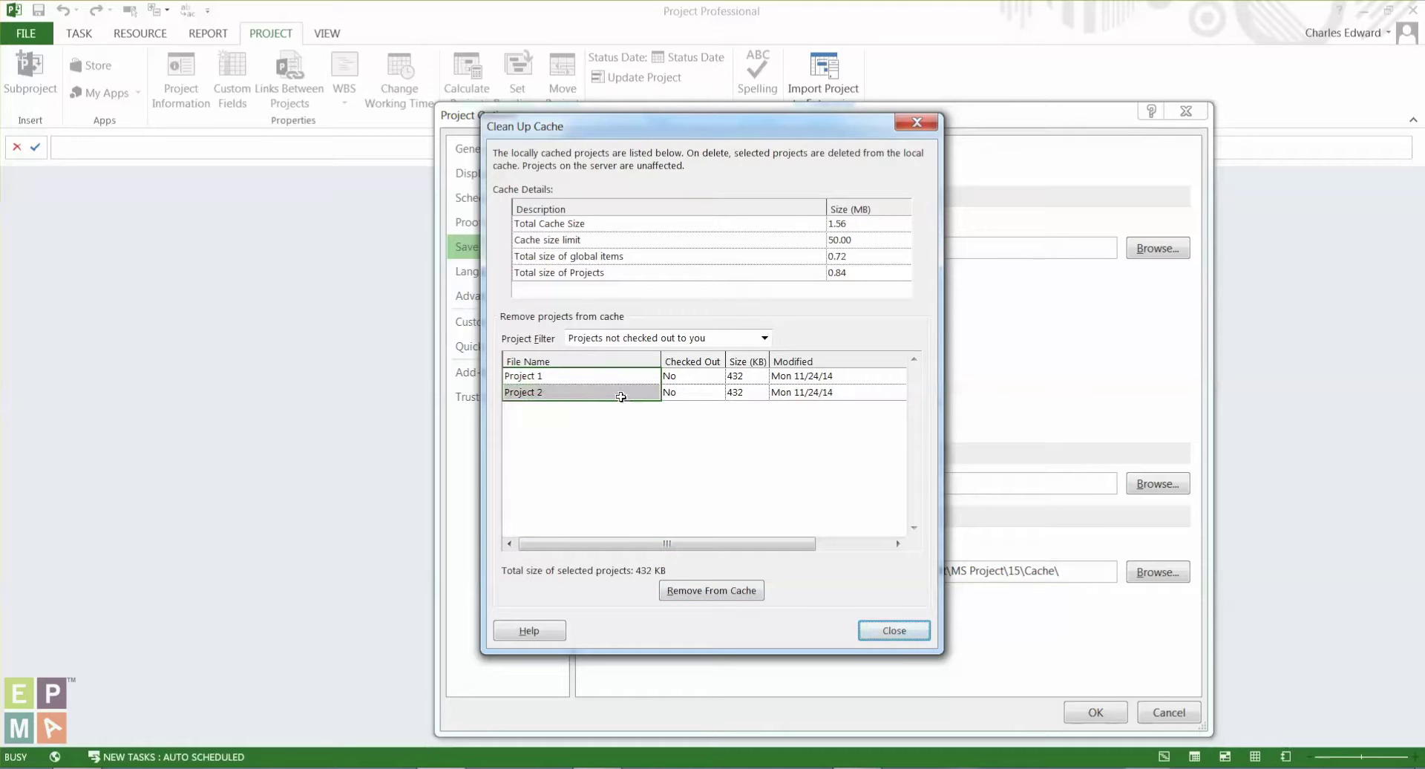
pyautogui.click(699, 594)
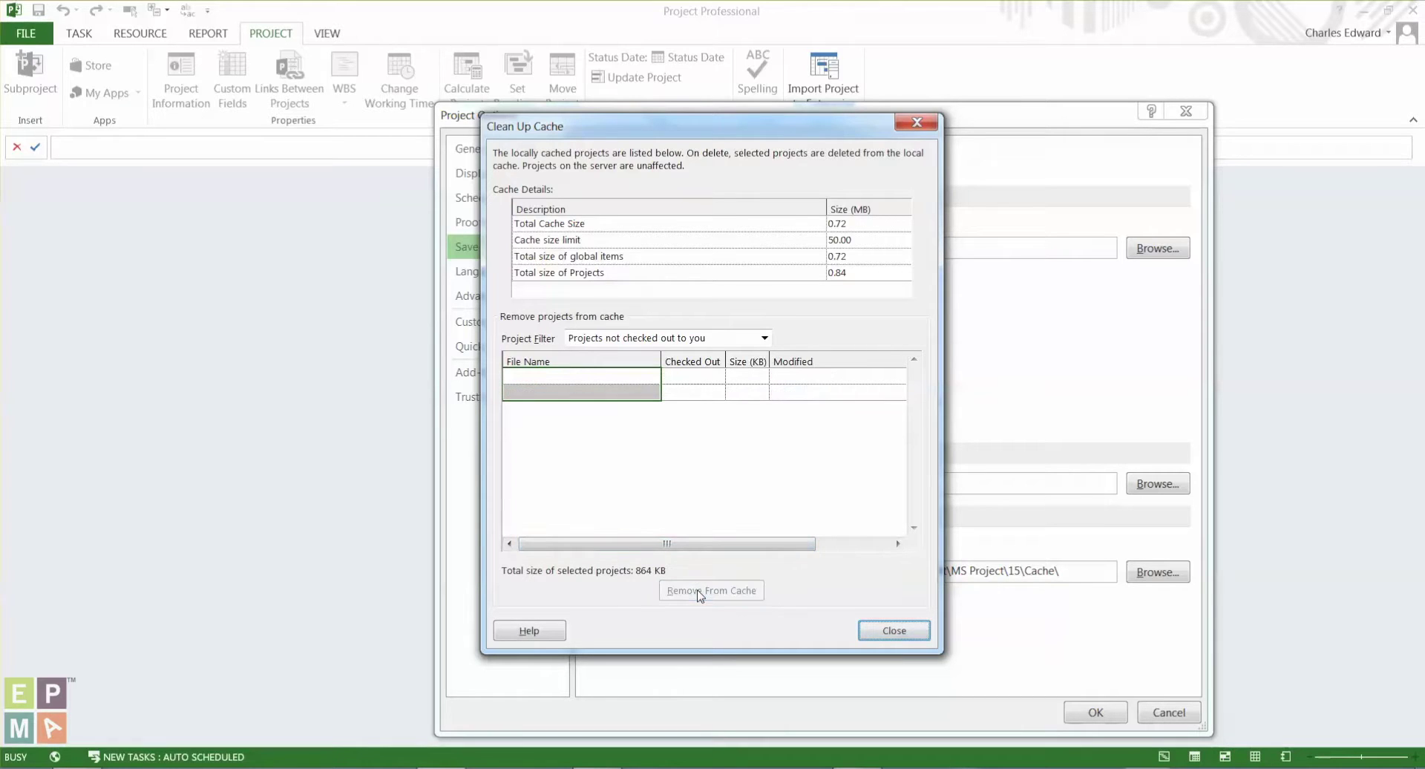
# - Filter the cache list to 'Projects checked out to you' and confirm none remain
pyautogui.click(645, 386)
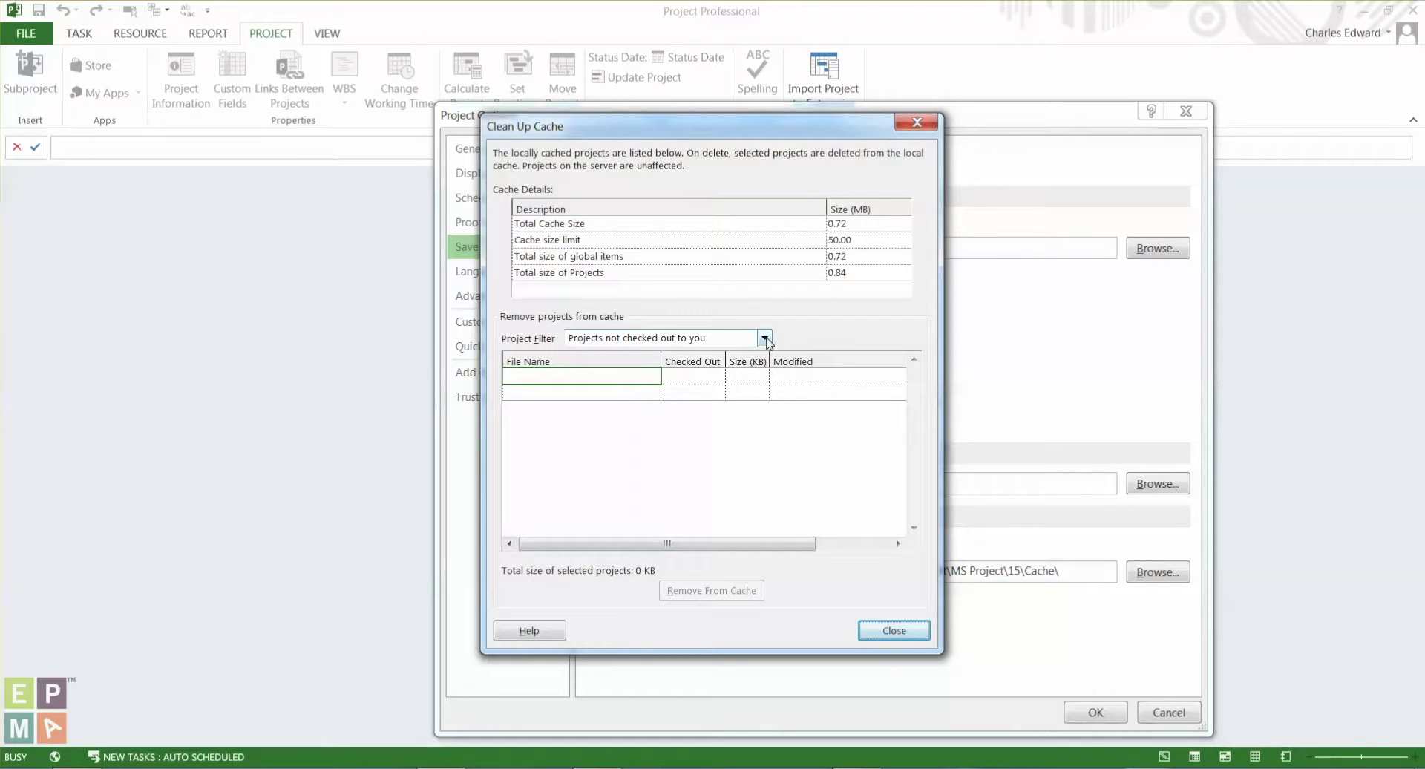
pyautogui.click(764, 339)
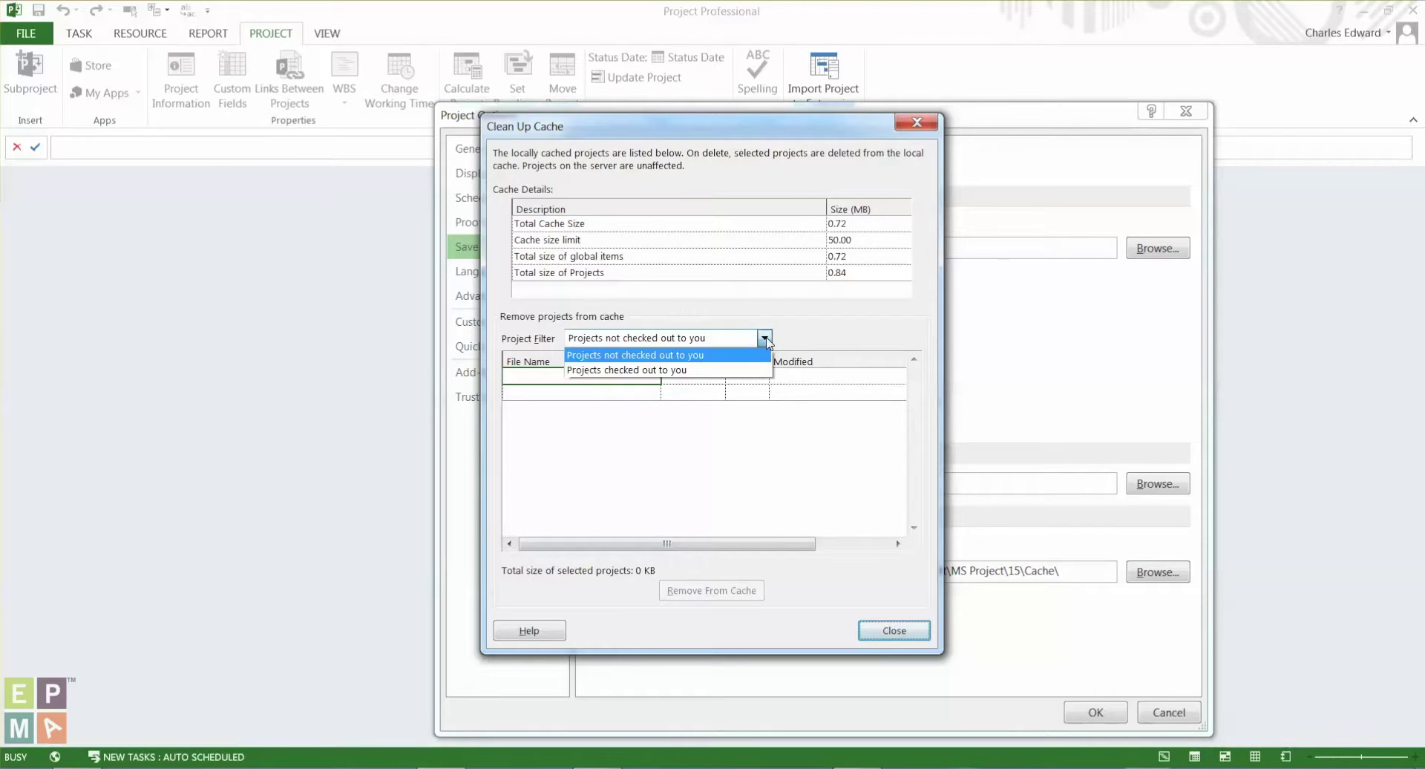
pyautogui.click(698, 370)
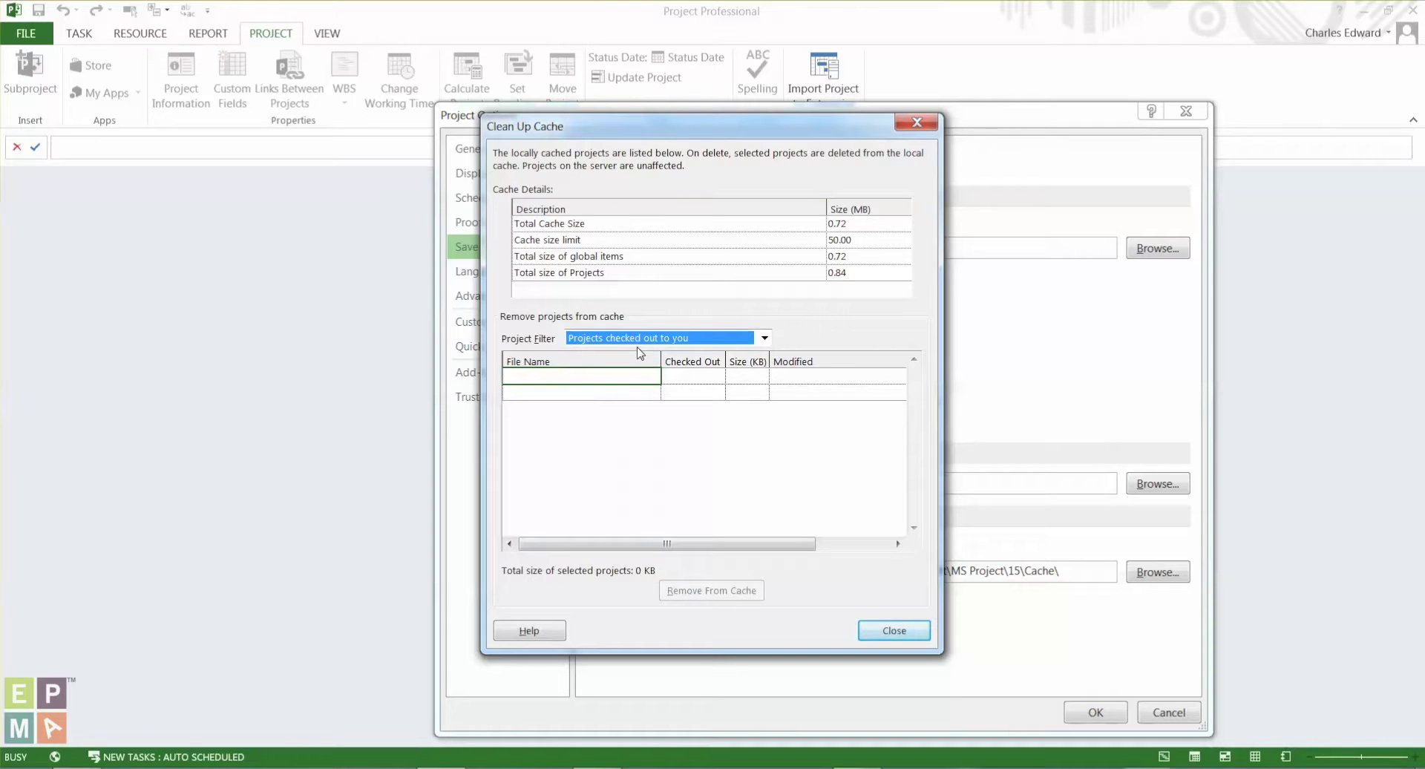
pyautogui.click(652, 391)
pyautogui.click(650, 376)
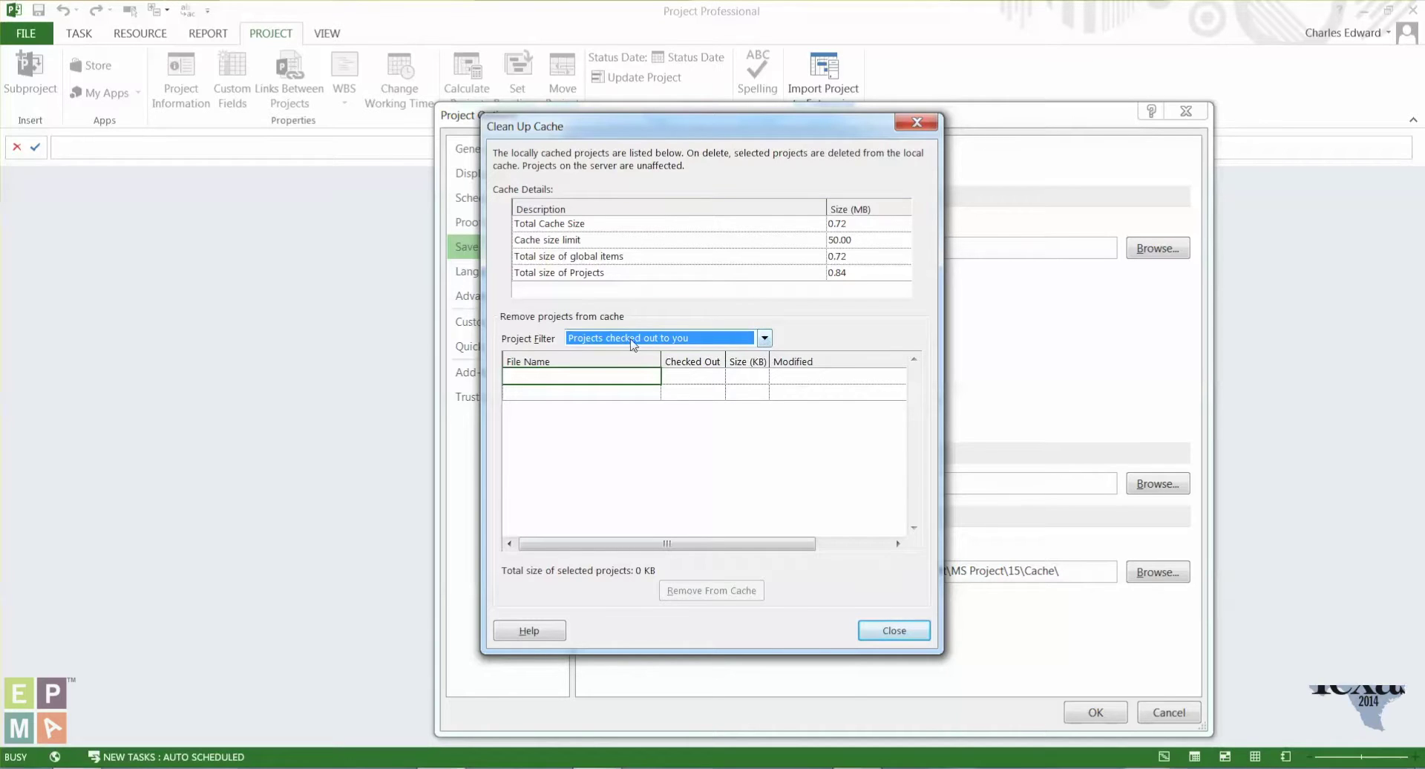
# - Restore the filter to projects not checked out, then close Clean Up Cache and Project Options
pyautogui.click(763, 339)
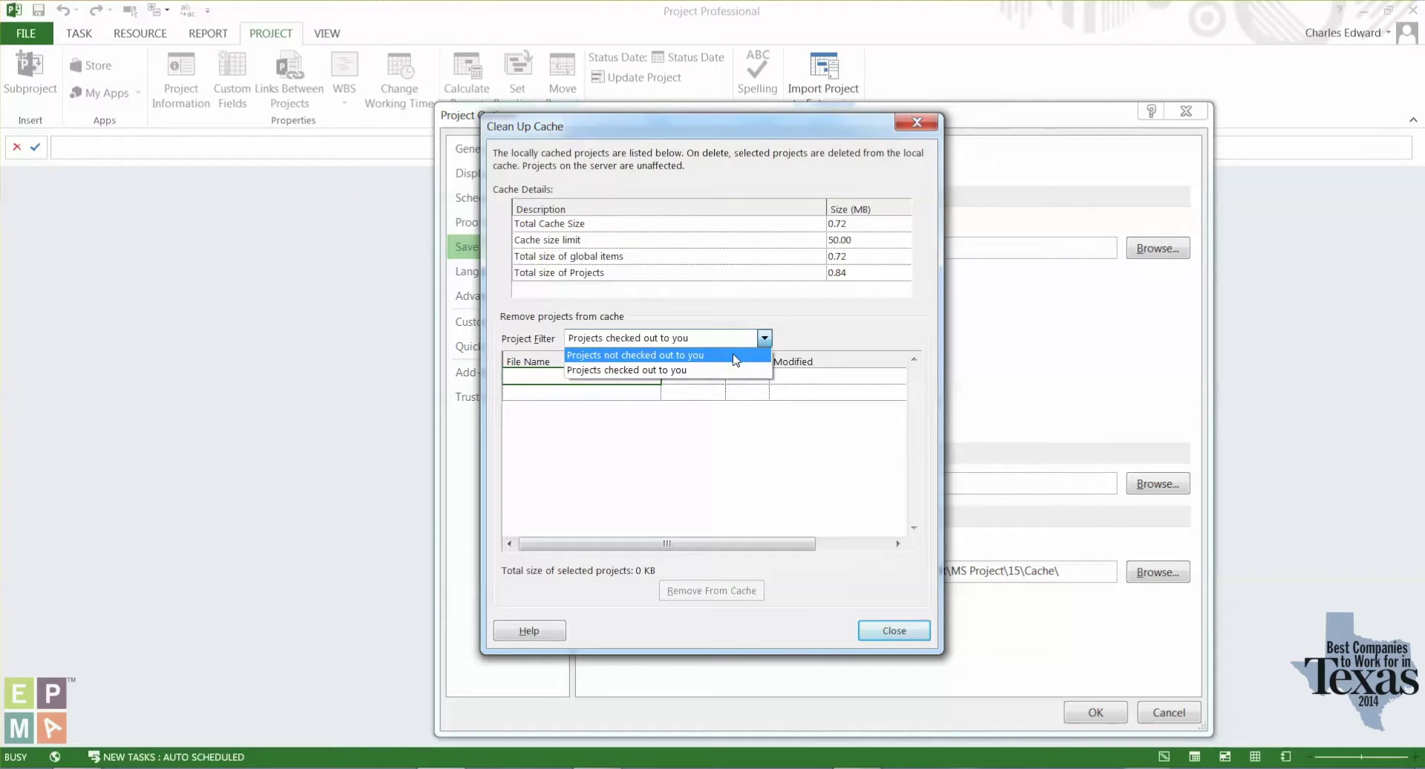
pyautogui.click(734, 355)
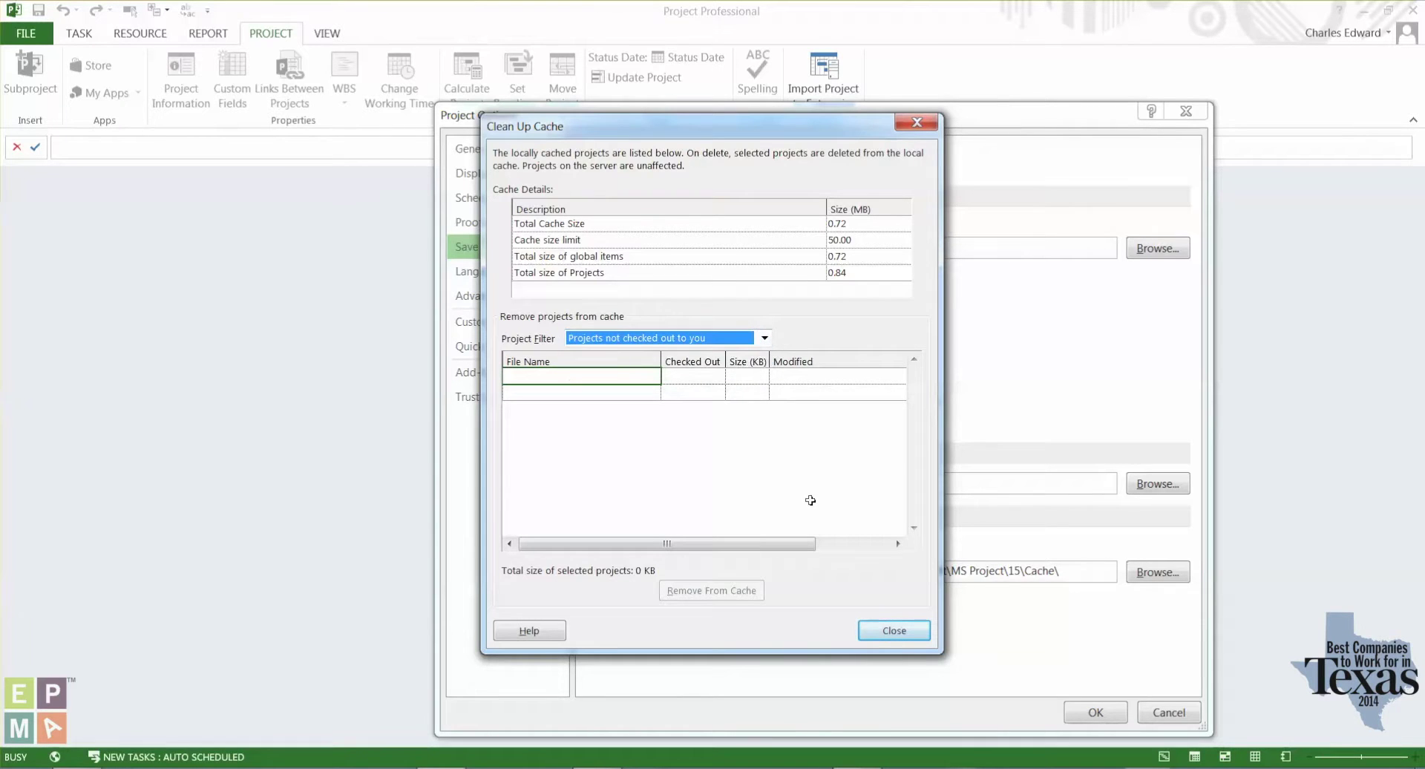
pyautogui.click(894, 631)
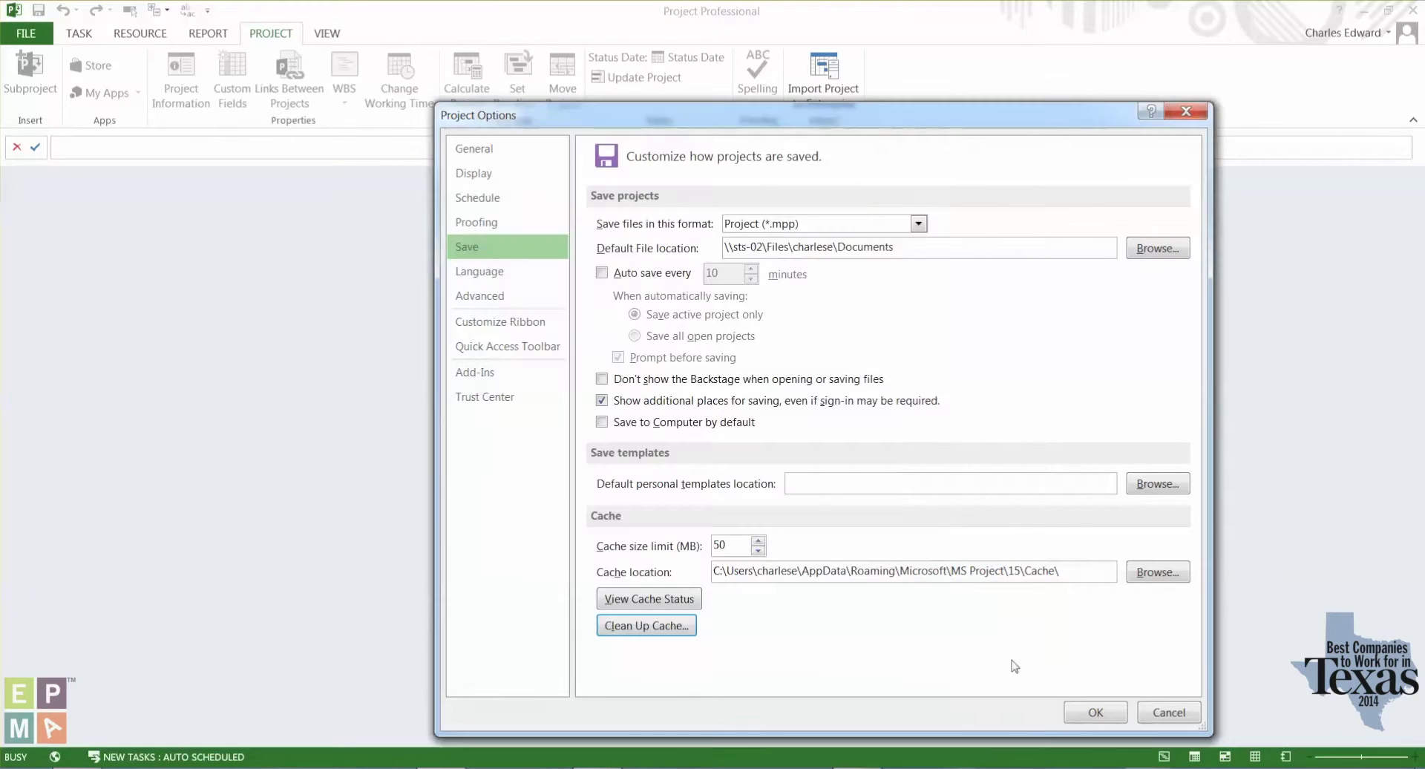
pyautogui.click(1074, 715)
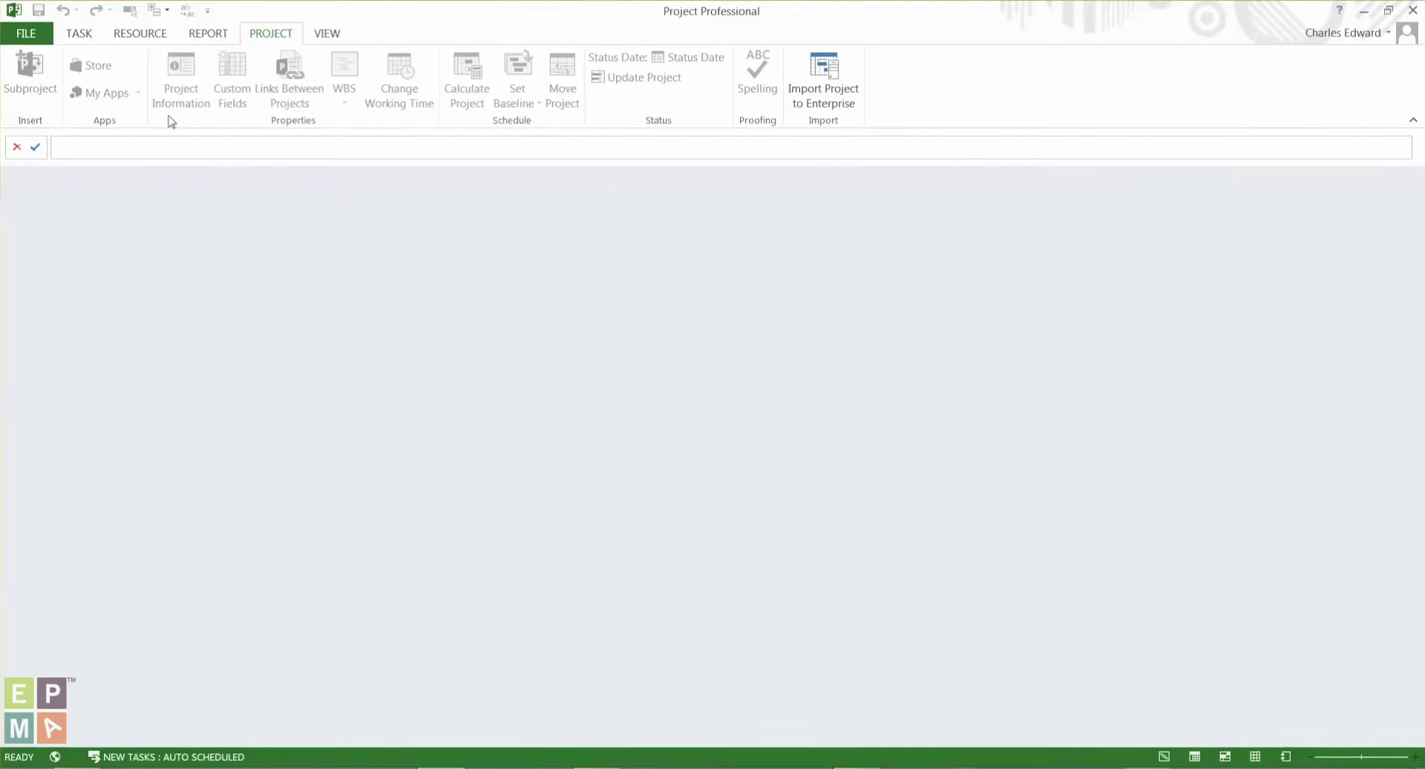
pyautogui.click(27, 33)
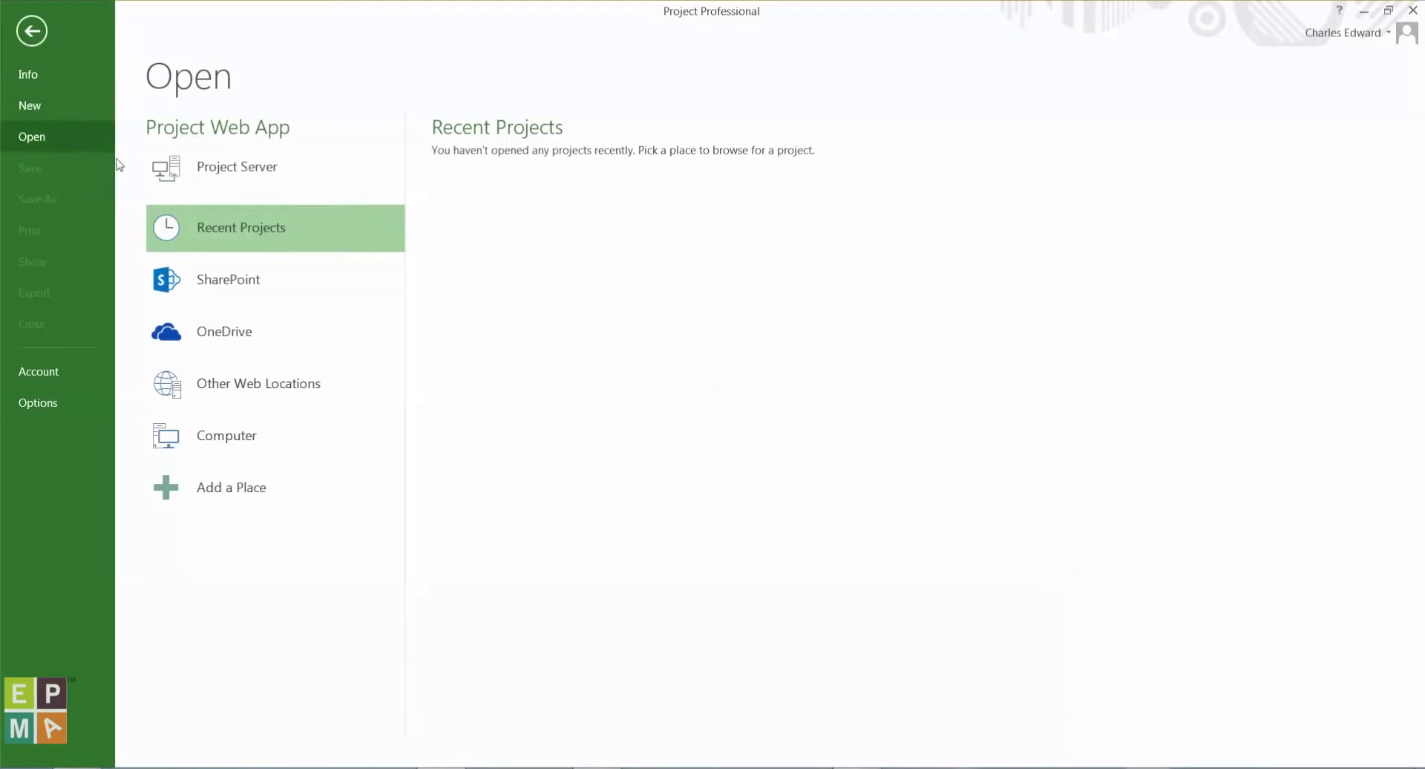
pyautogui.click(256, 167)
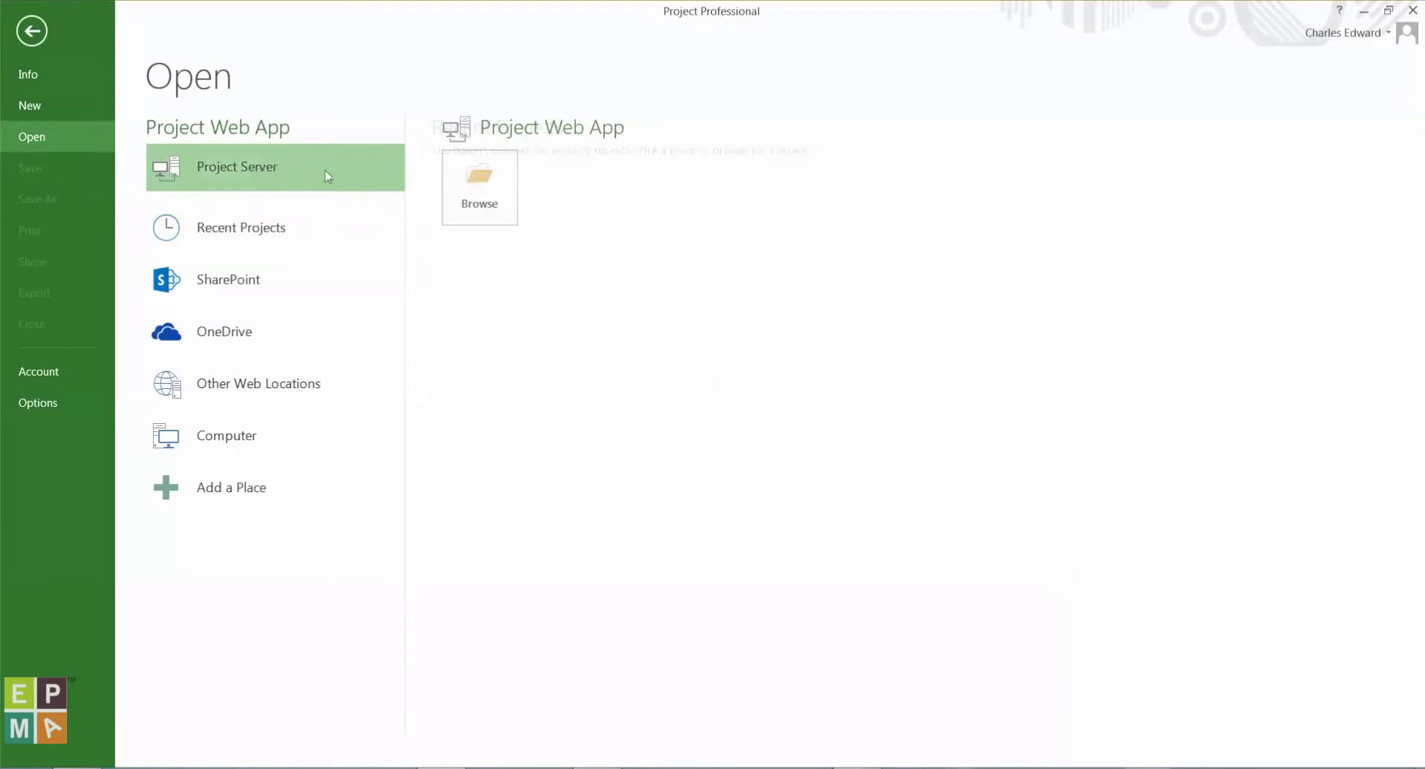
pyautogui.click(491, 220)
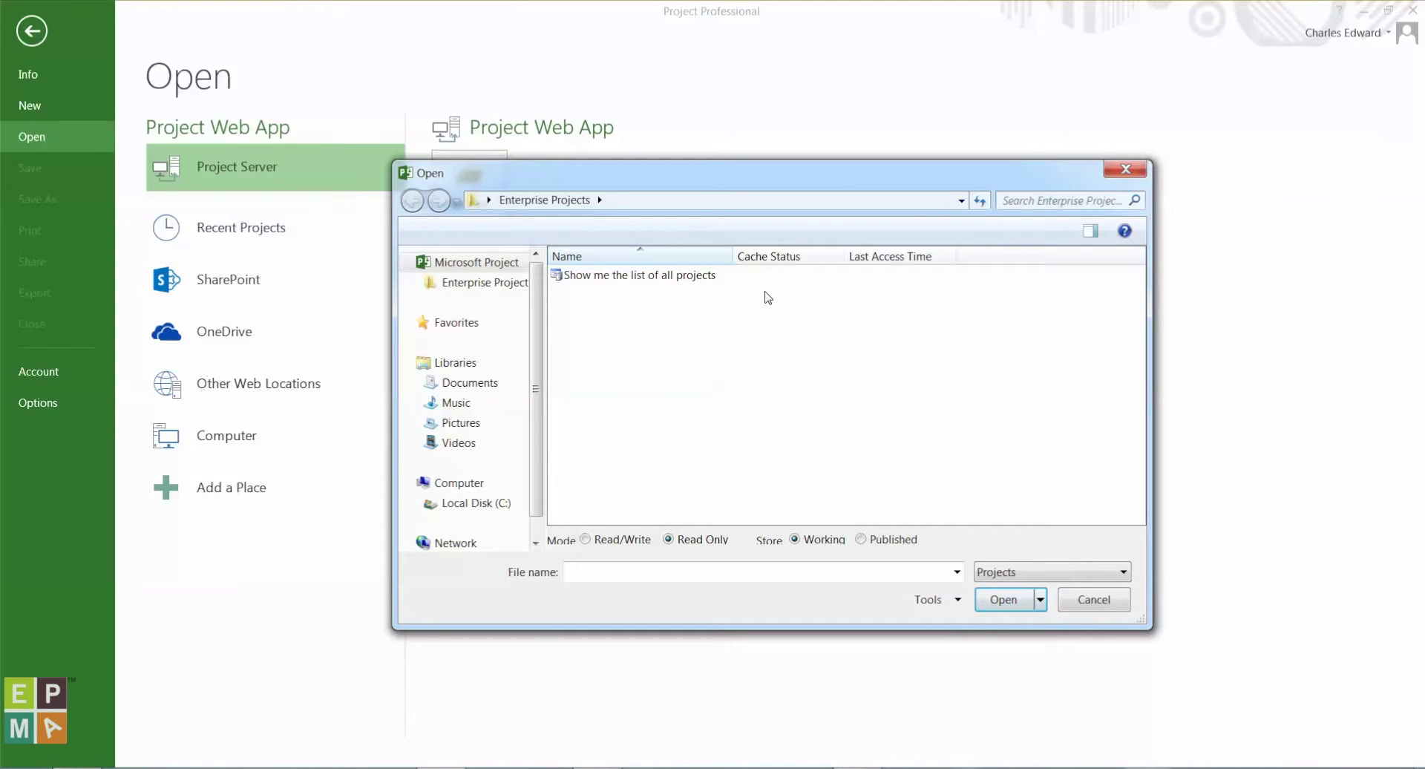
pyautogui.click(1124, 169)
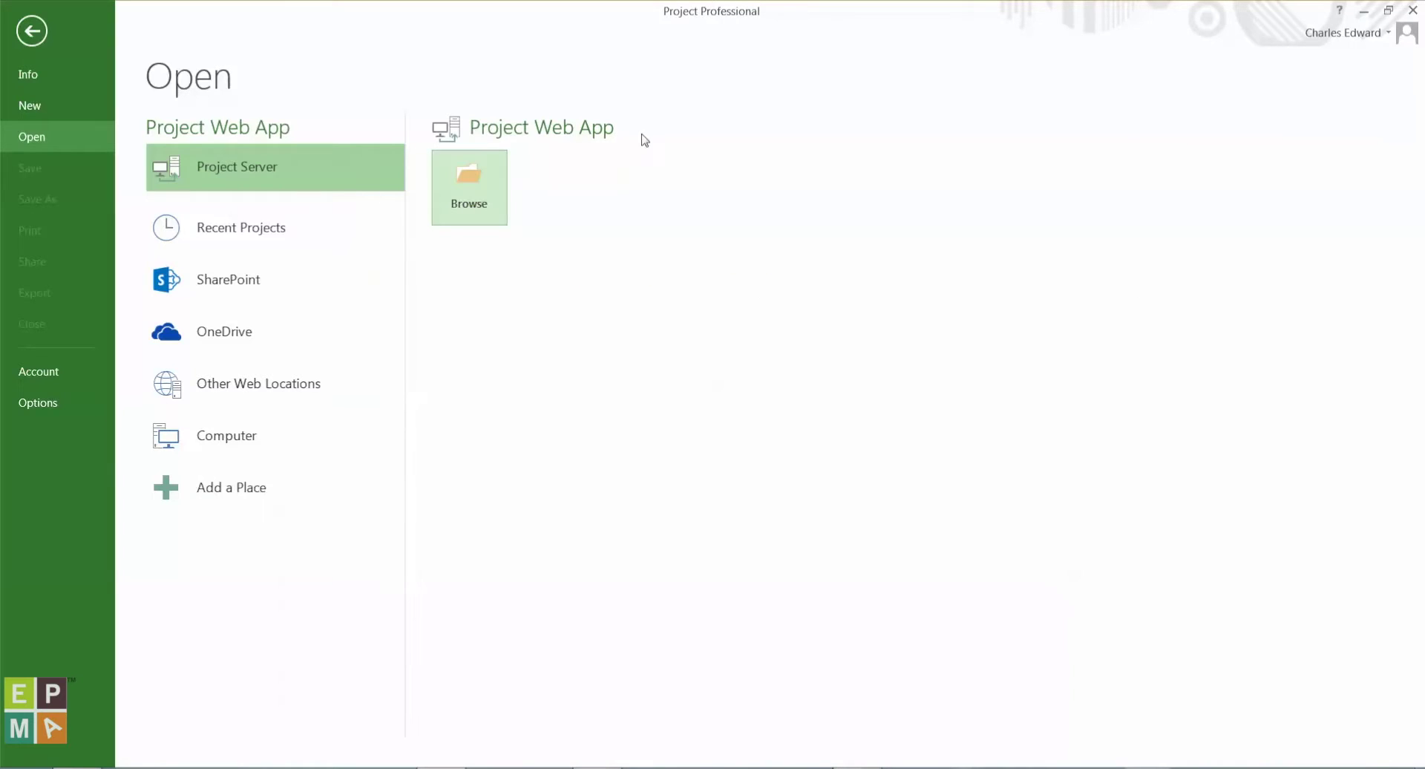
pyautogui.click(32, 31)
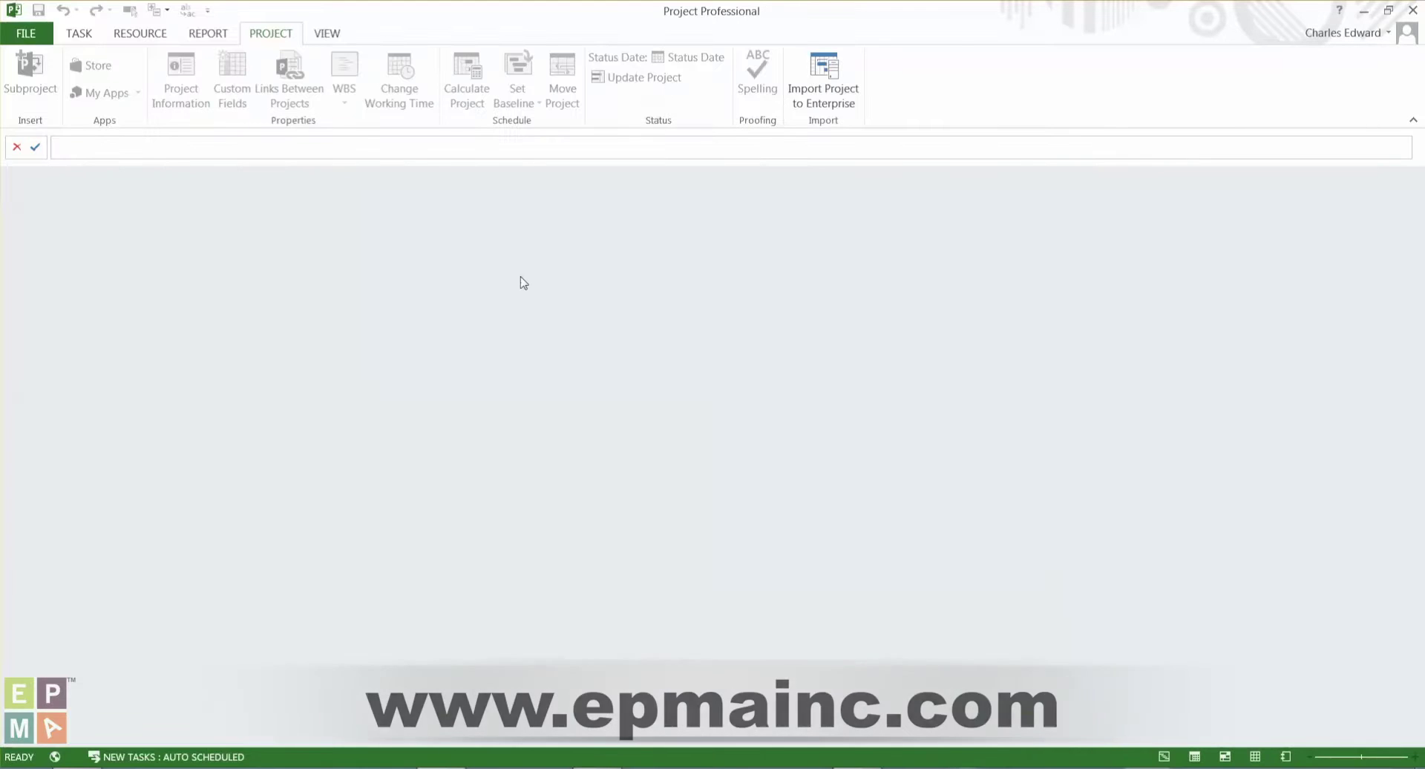